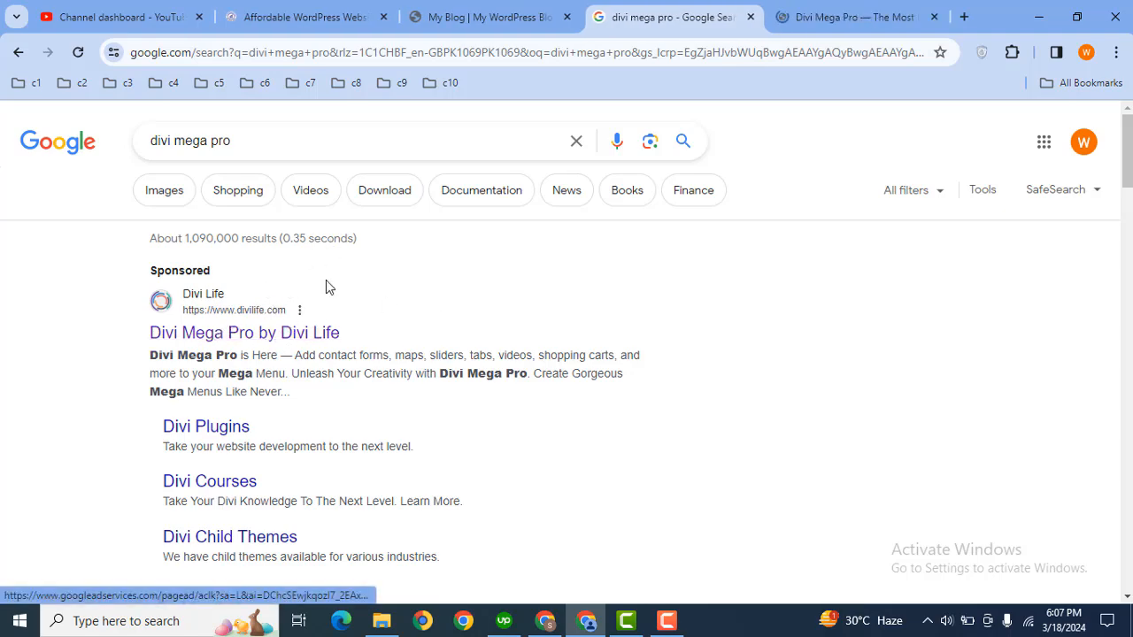
Step: Review the Divi Mega Pro product page on divilife.com down to its licence and pricing options
left_click(801, 17)
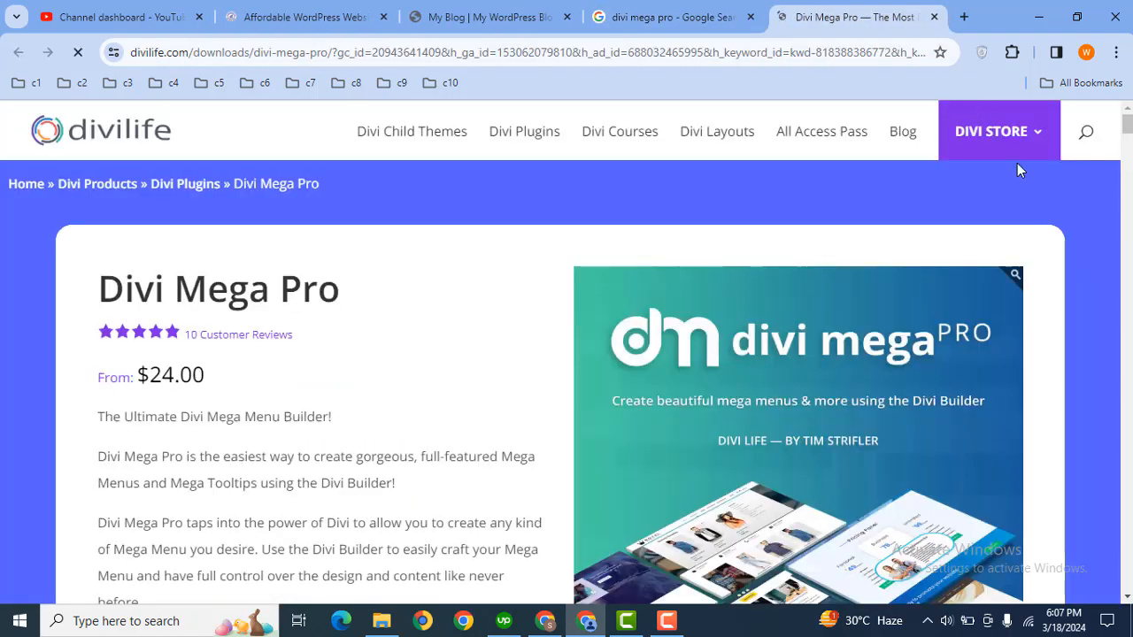
left_click_drag(1128, 126, 1126, 145)
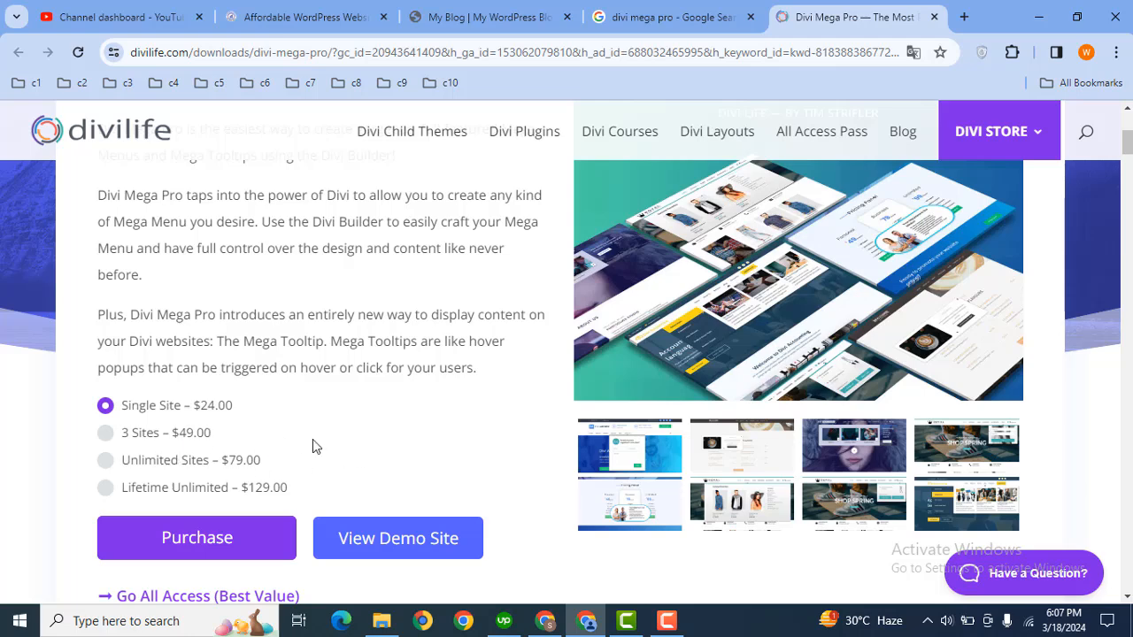
Step: Open the WordPress admin of 1.myheronetworktv.com and log in with the saved credentials
left_click(527, 16)
left_click(415, 59)
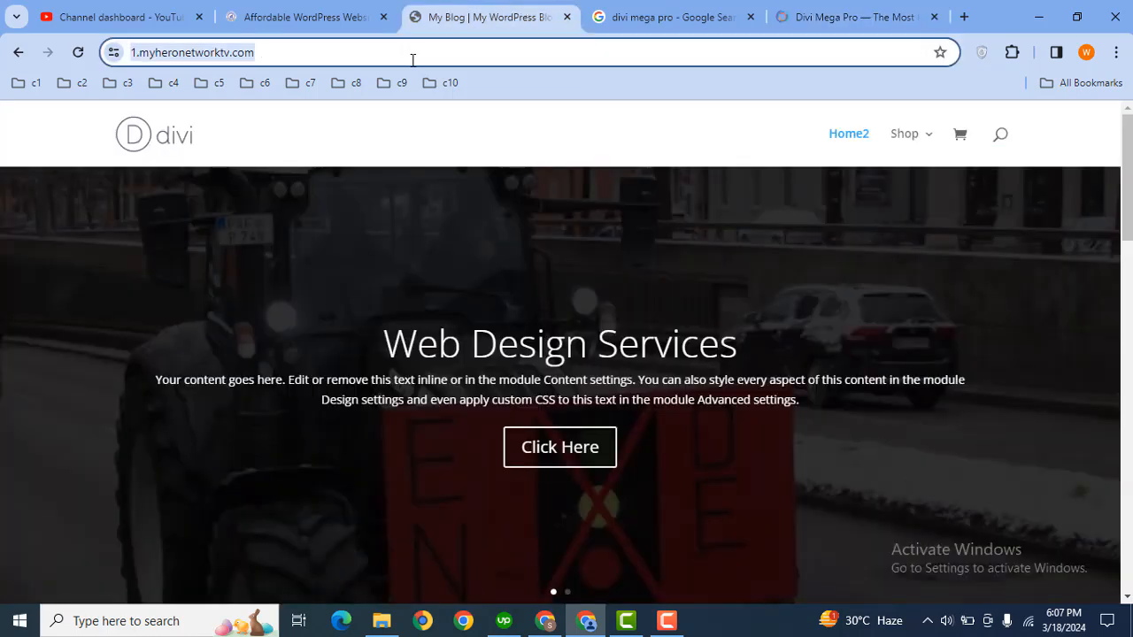
key("End")
type("/")
key("Return")
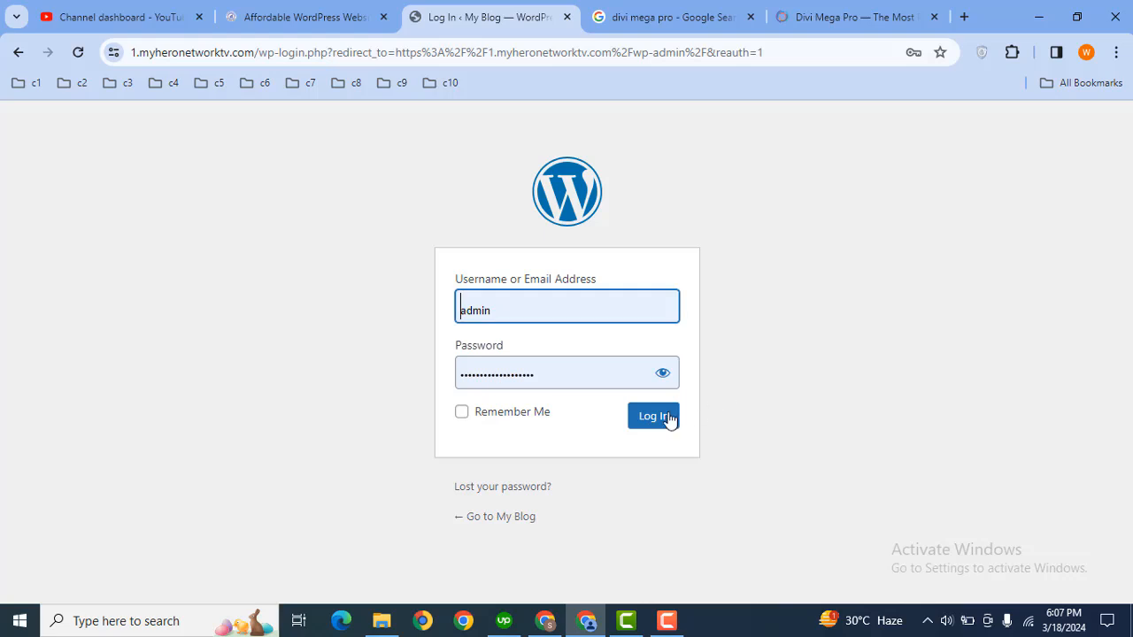
left_click(661, 417)
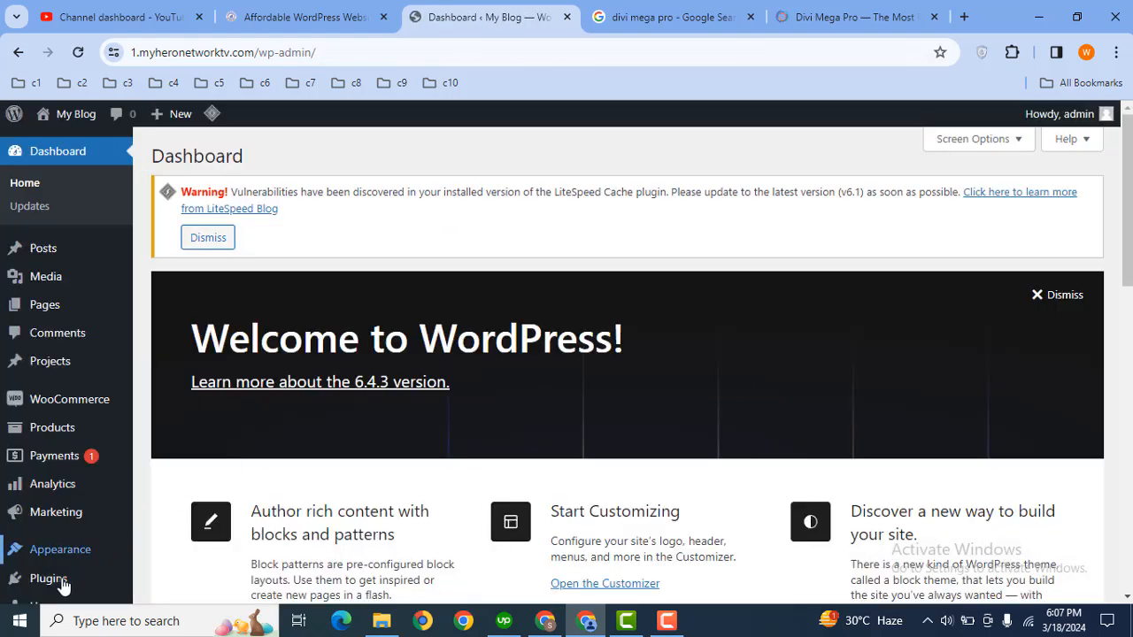
Step: Open the Add New Plugin page in a new tab and show its plugin upload form
mouse_move(79, 578)
middle_click(187, 538)
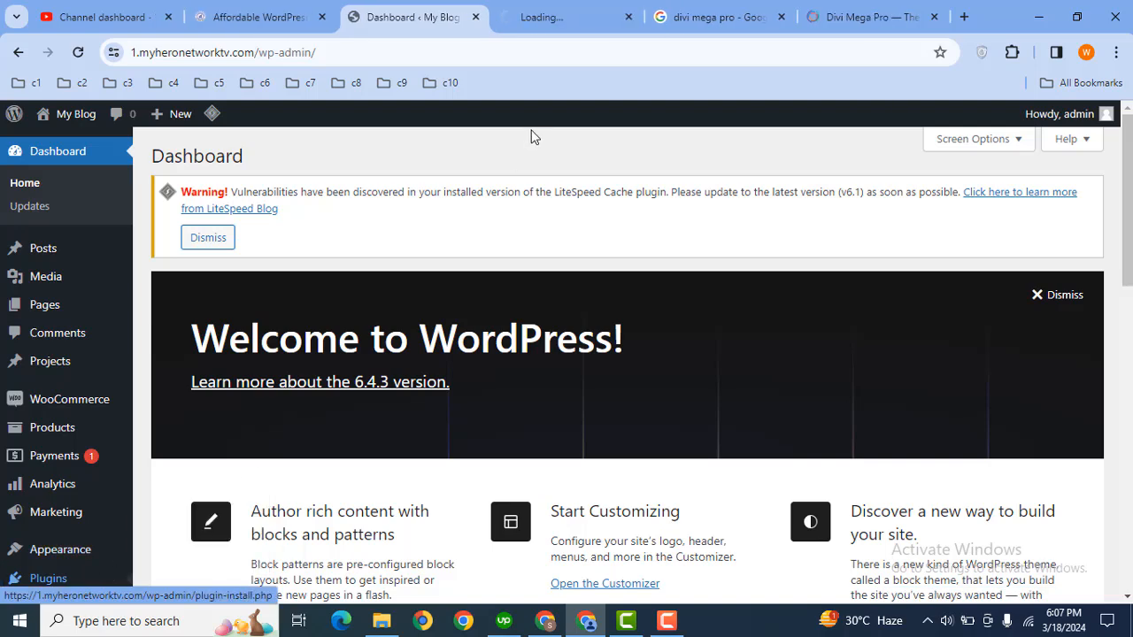
left_click(561, 13)
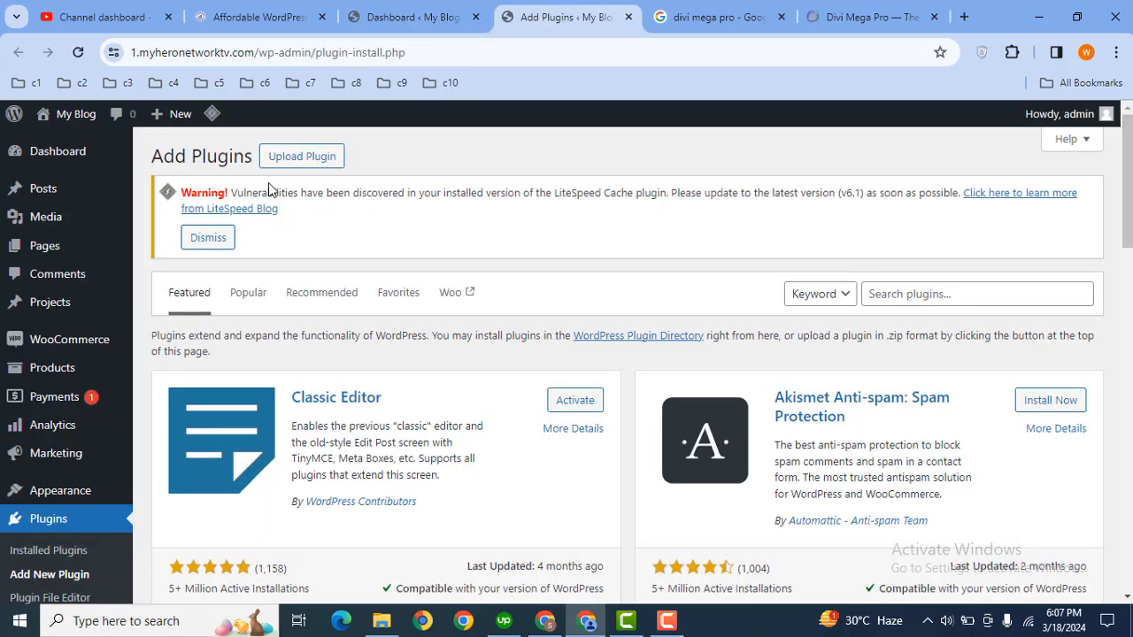
left_click(337, 157)
Step: Choose divi-mega-pro.zip from the divimegapro1982 folder inside D:\resources as the plugin file to upload
left_click(496, 405)
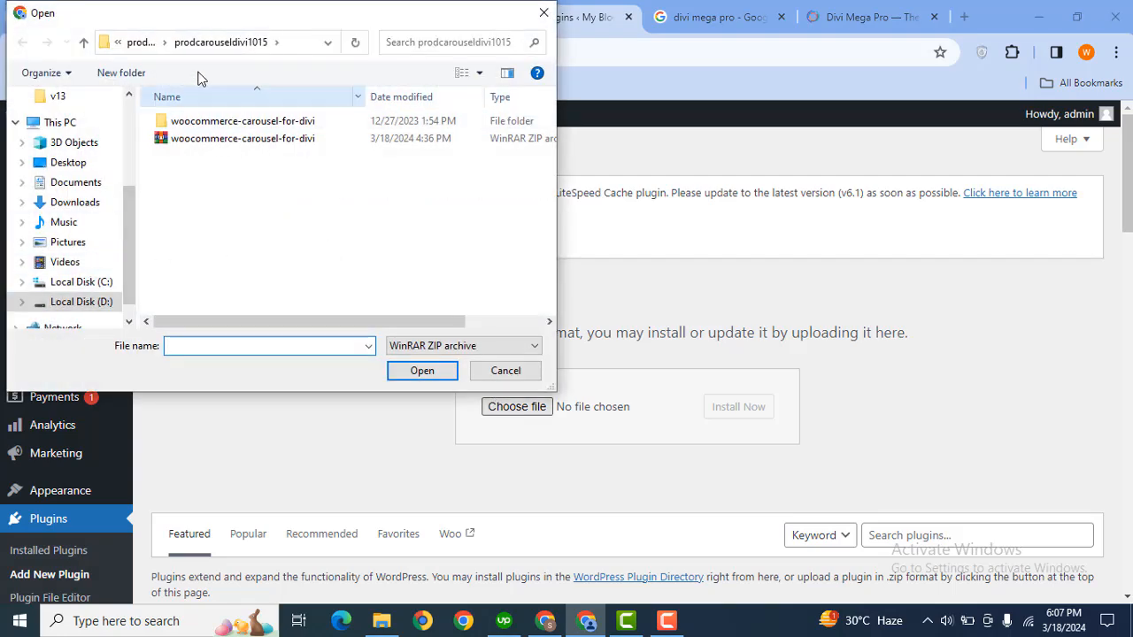
left_click(147, 43)
left_click(139, 48)
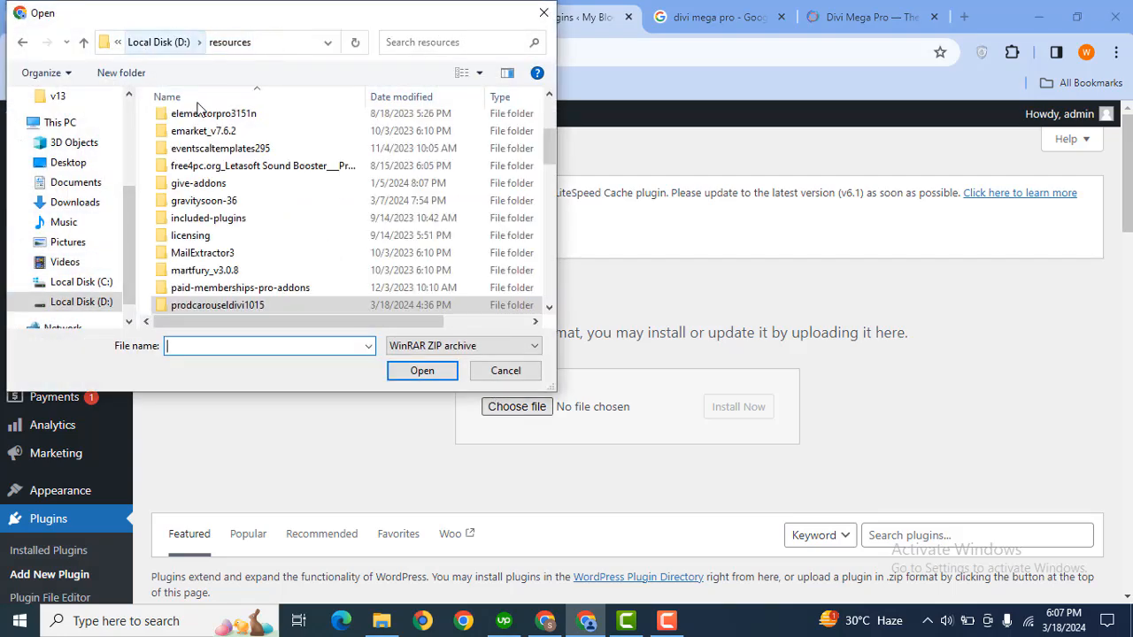
type("divi")
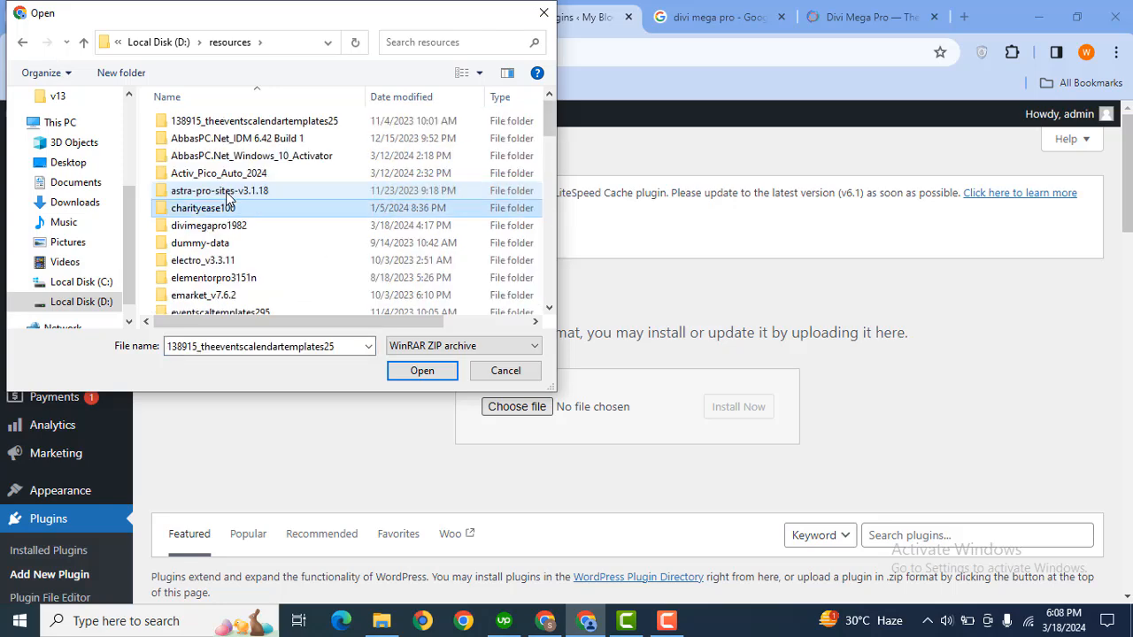
key("Down")
key("Return")
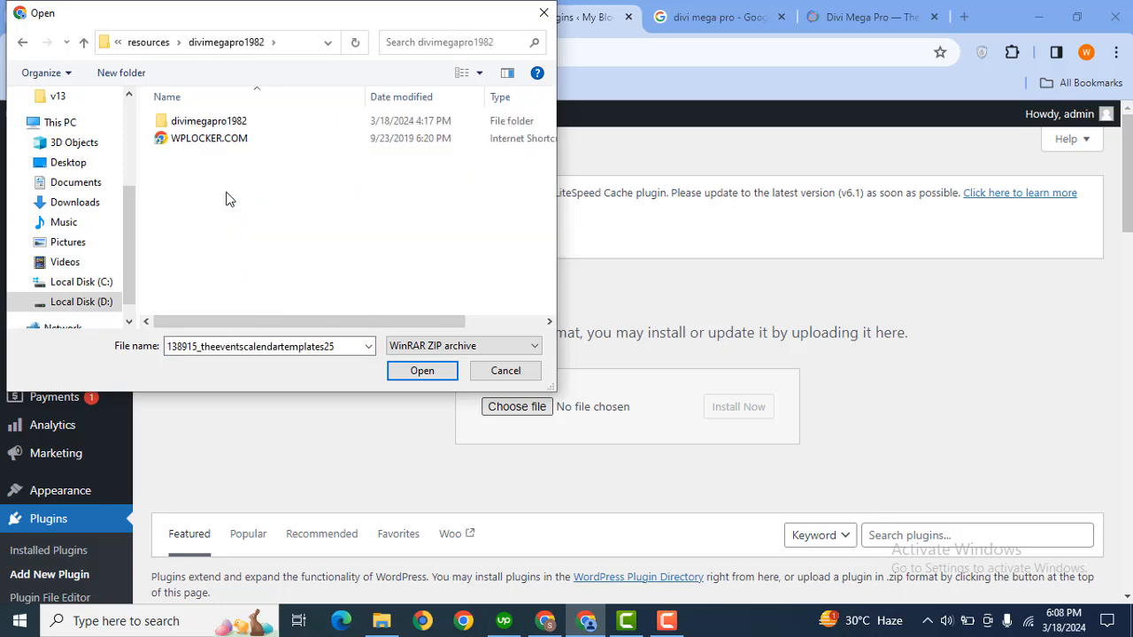
key("Down")
key("Return")
key("Down")
key("Return")
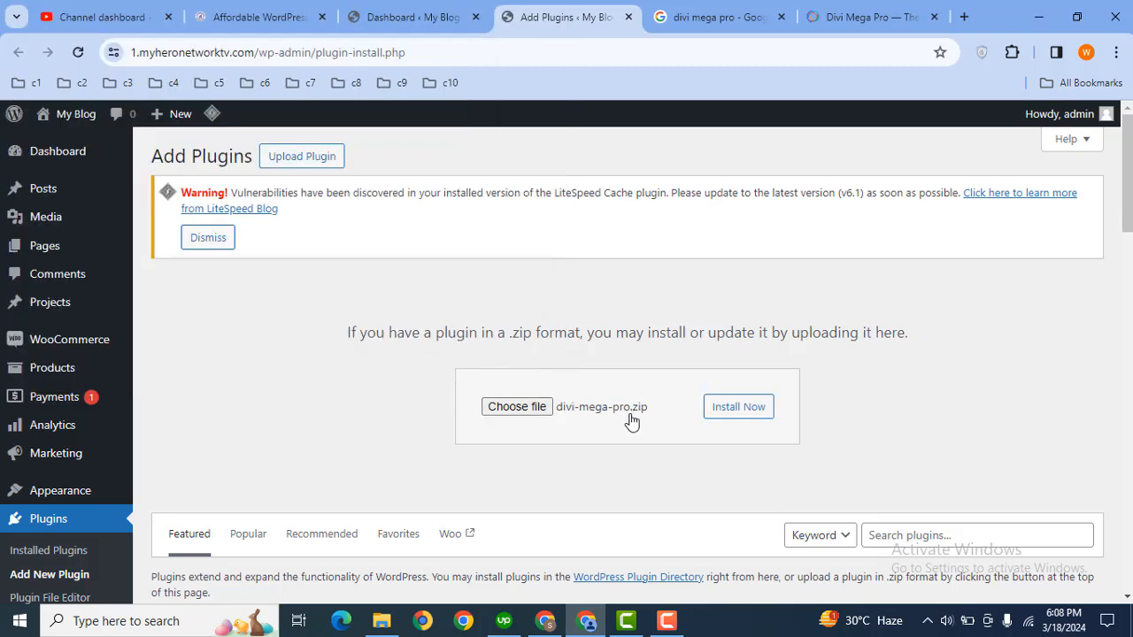
Step: Install the uploaded Divi Mega Pro plugin and activate it
left_click(751, 409)
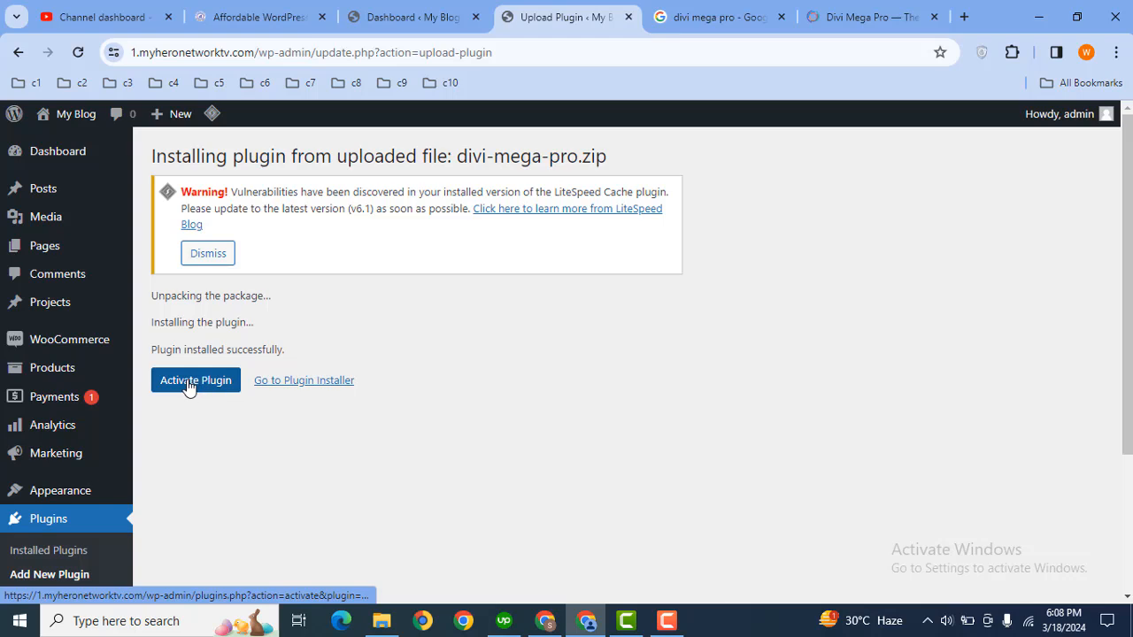
left_click(188, 382)
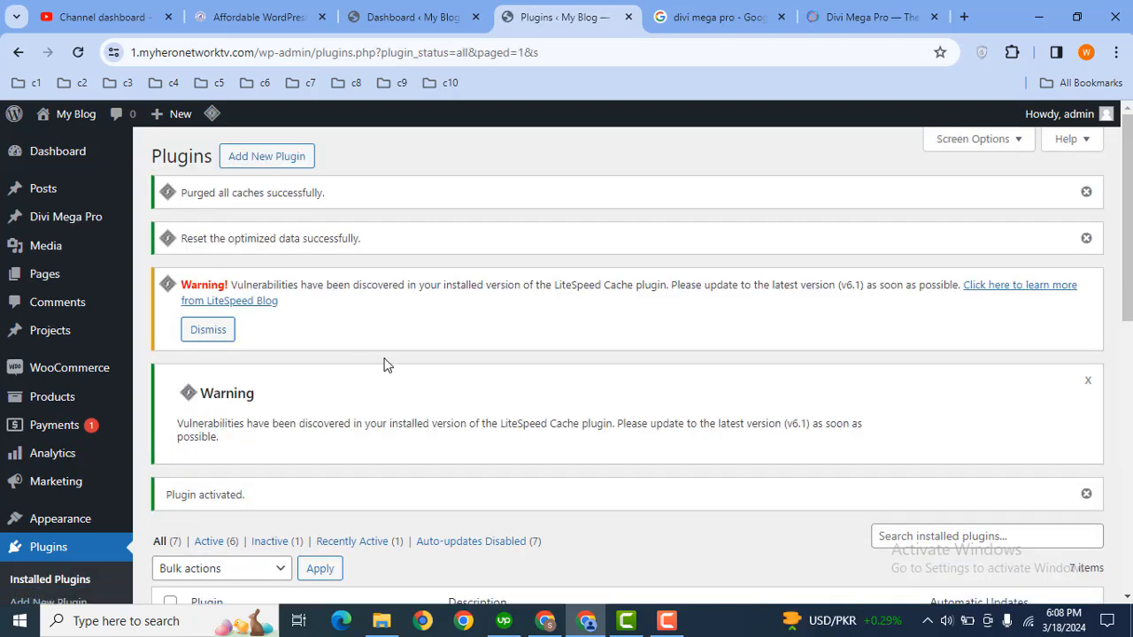
Step: Create and publish a new Divi Mega Pro item titled "Product1" with the No Sidebar page layout
mouse_move(46, 221)
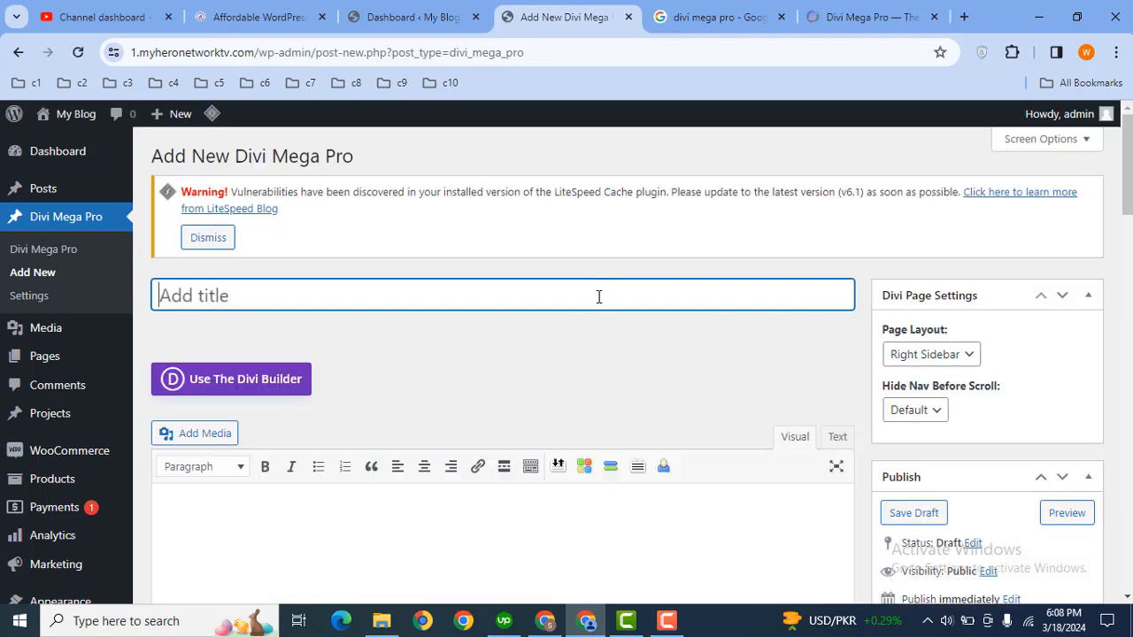
type("Product1")
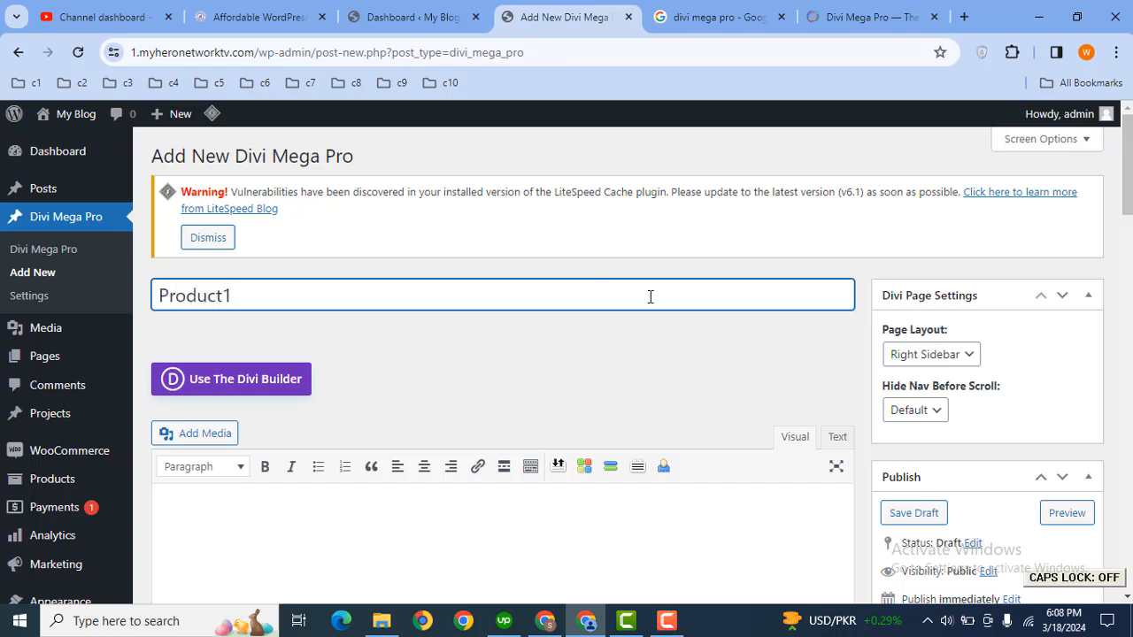
left_click(895, 354)
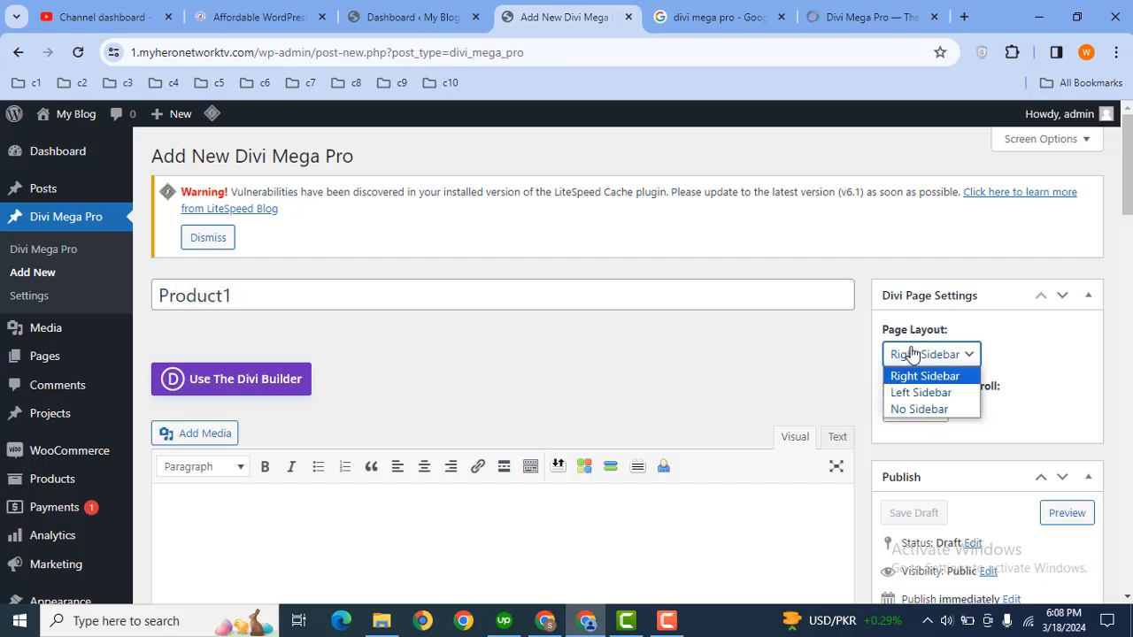
left_click(920, 409)
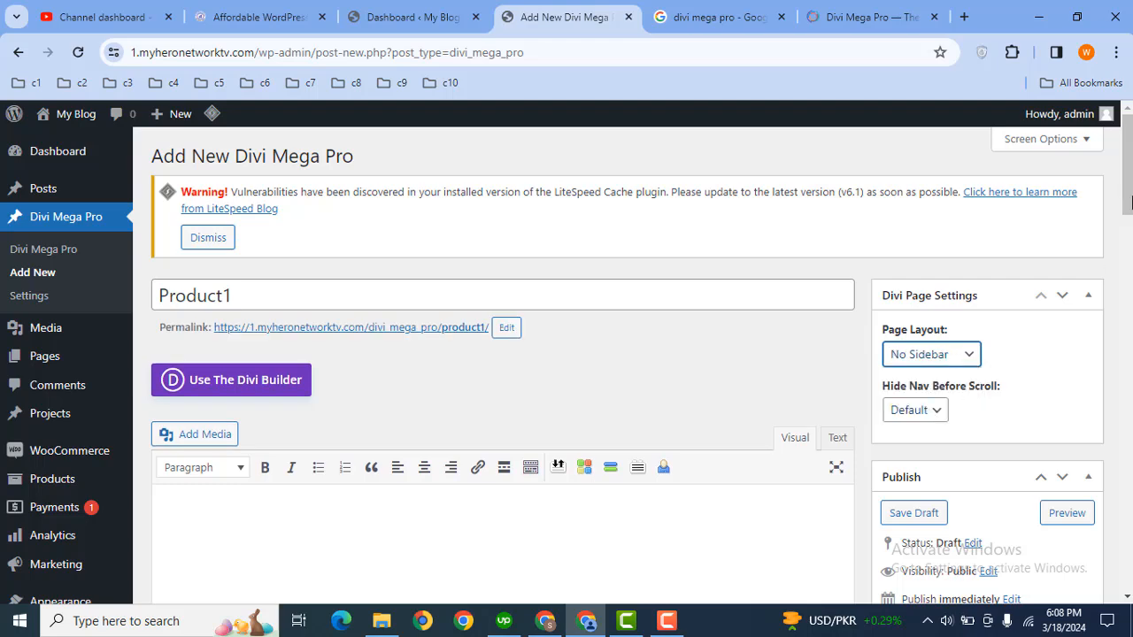
left_click_drag(1131, 203, 1131, 273)
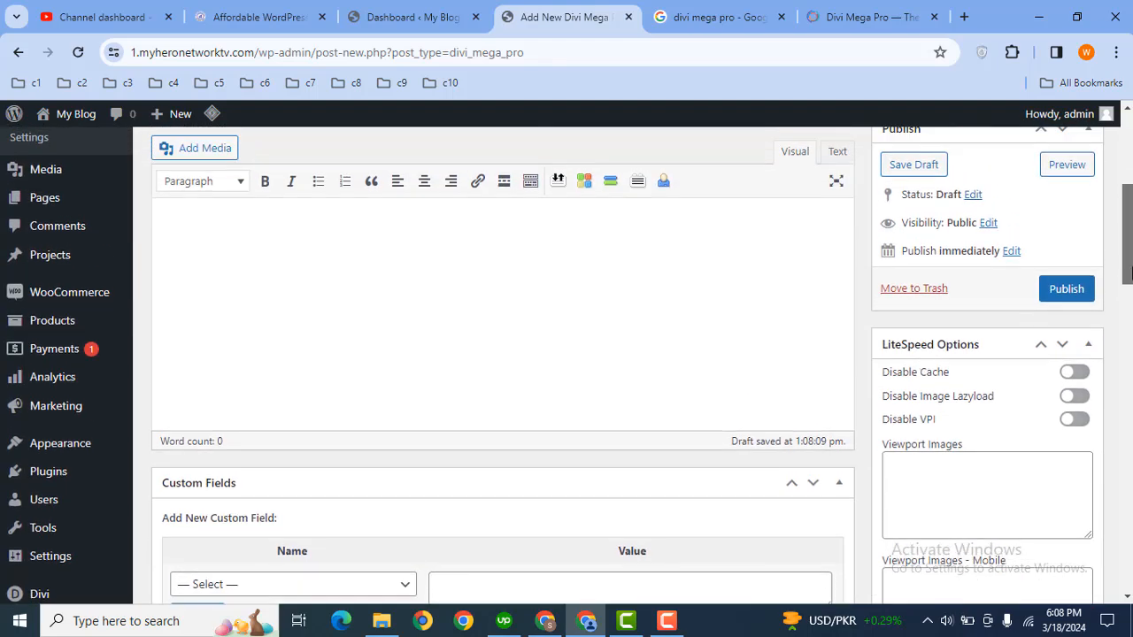
left_click(1066, 290)
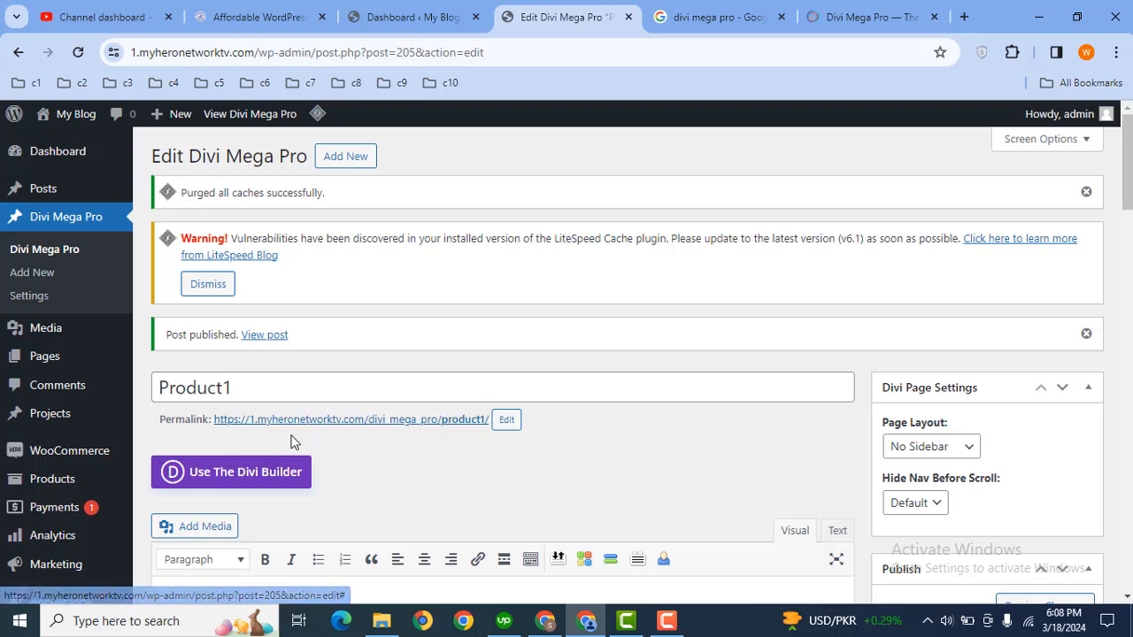
Step: Open the published Product1 page in the Divi Visual Builder and start building it from scratch
left_click(316, 423)
left_click(608, 7)
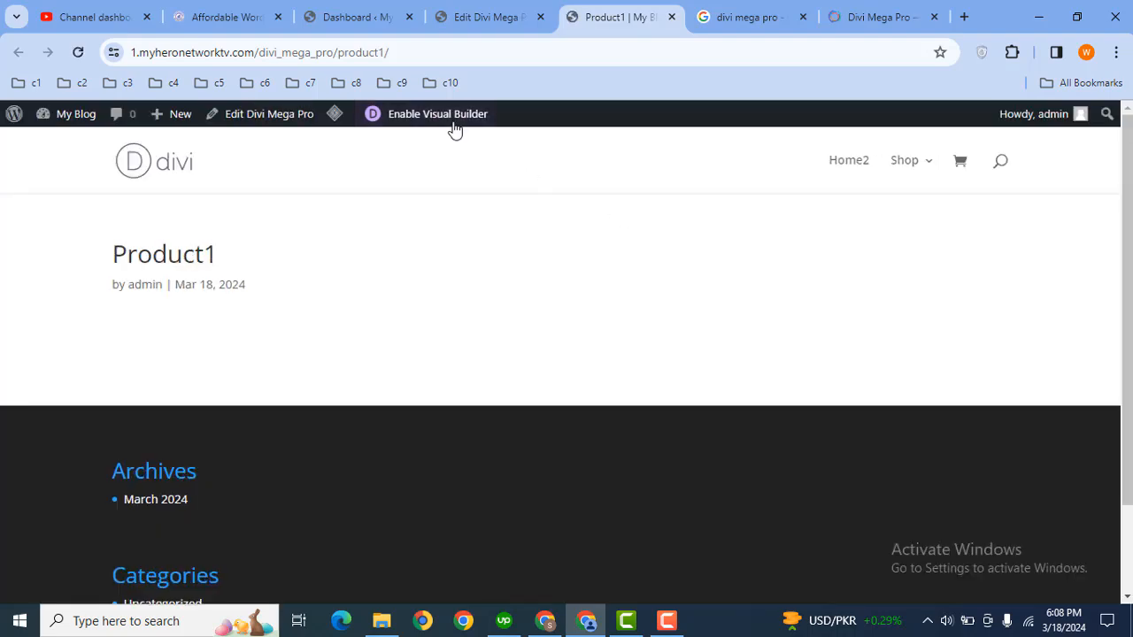
middle_click(451, 124)
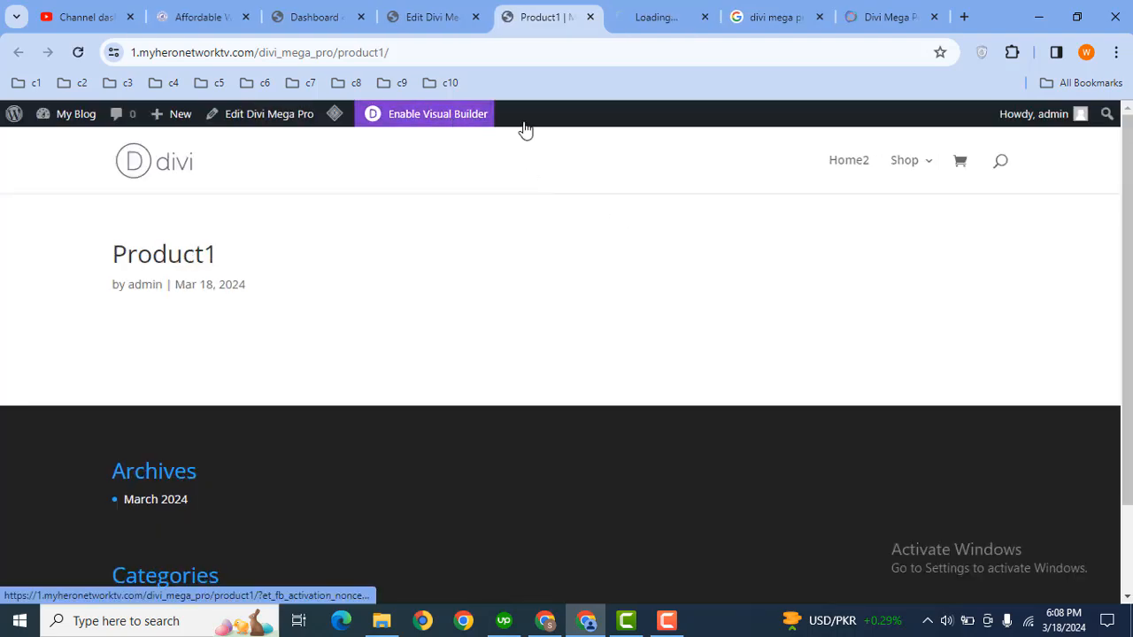
left_click(623, 7)
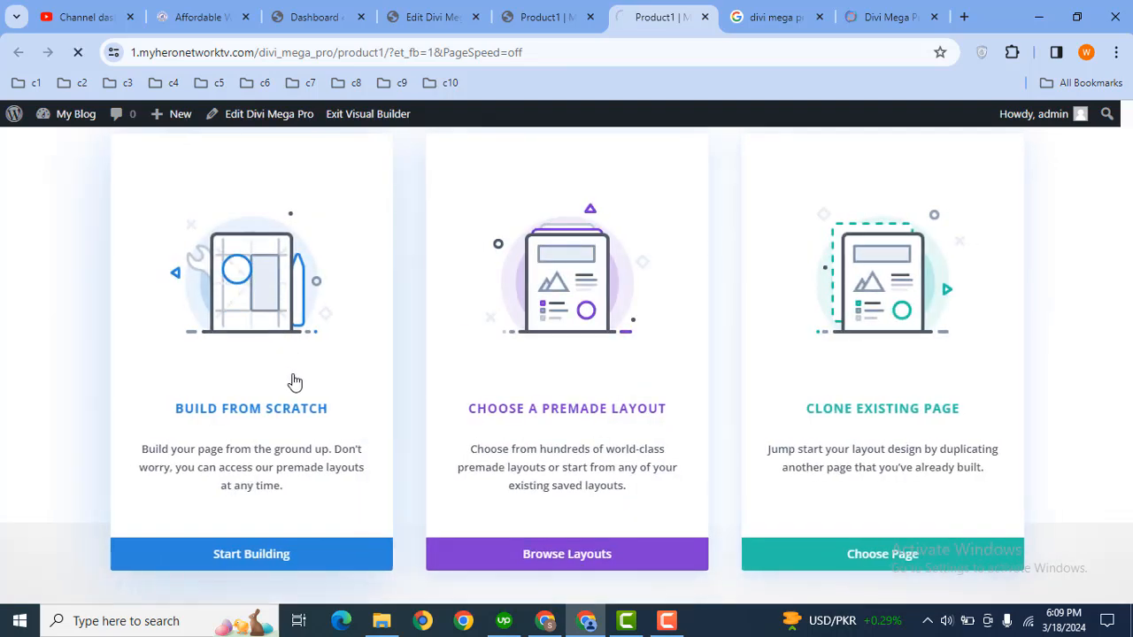
left_click(293, 381)
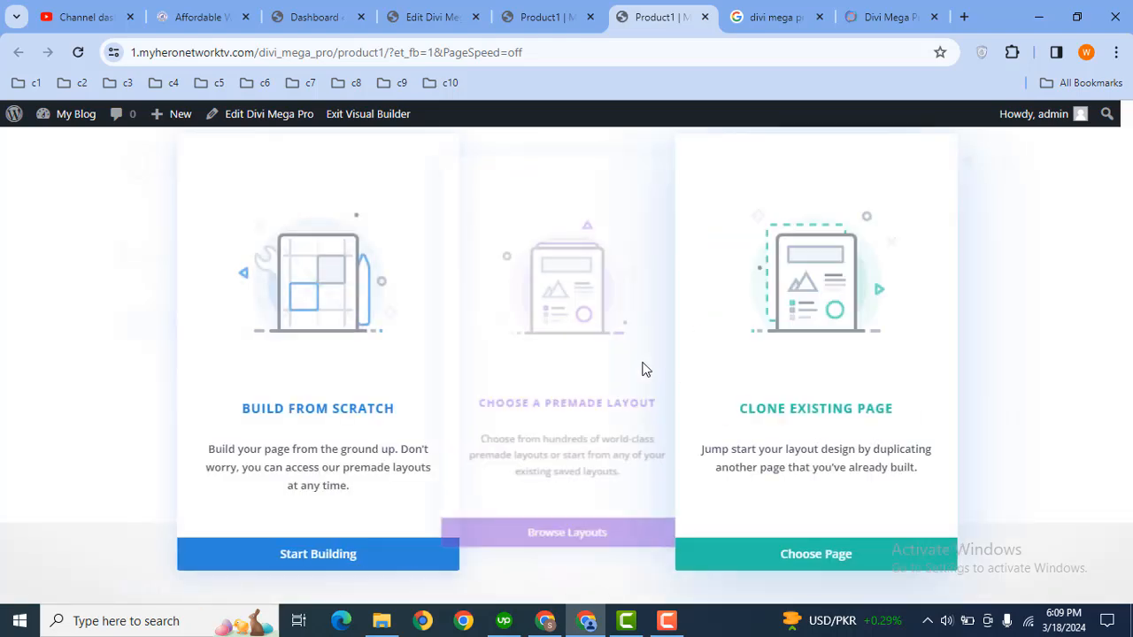
left_click(304, 372)
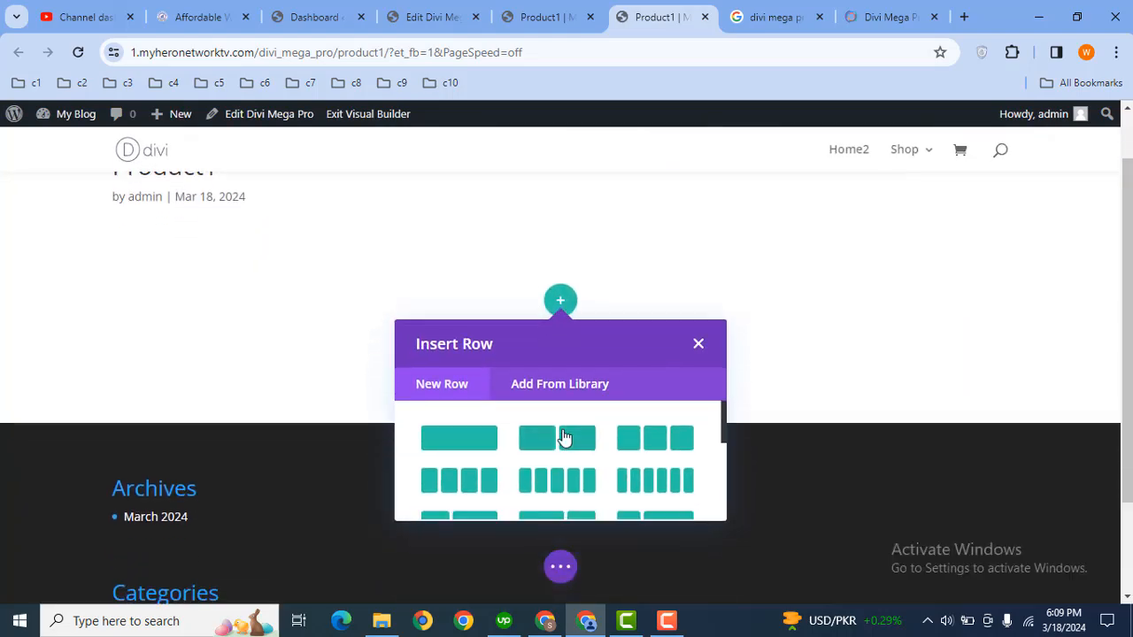
Step: Insert a single-column row on the Product1 page and add a Woo Products module to it
left_click(467, 445)
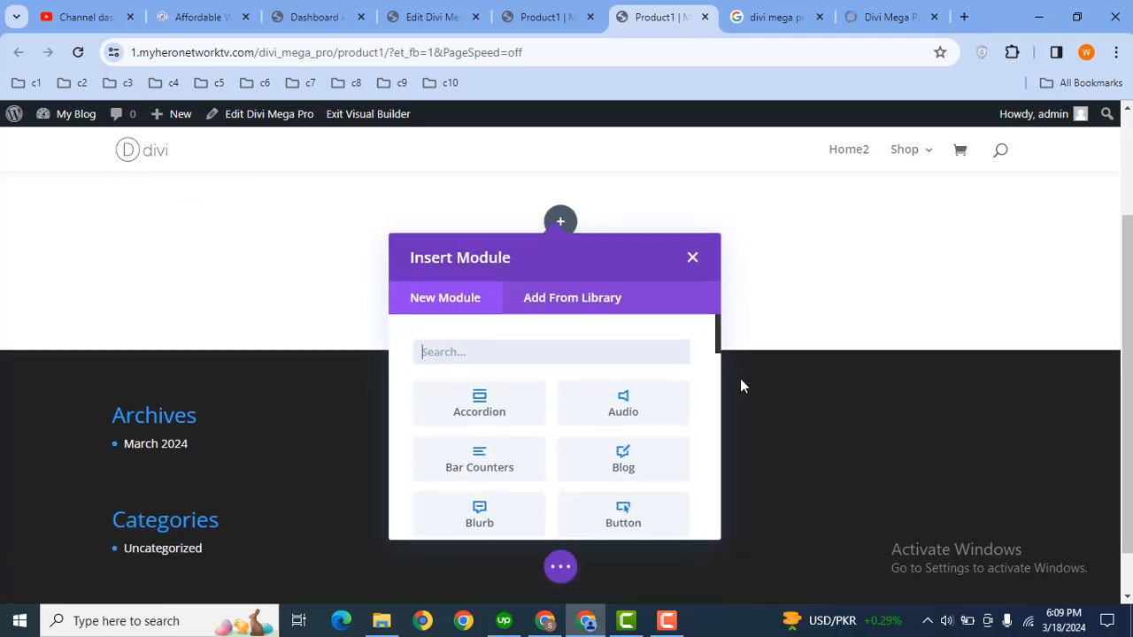
type("woo prod")
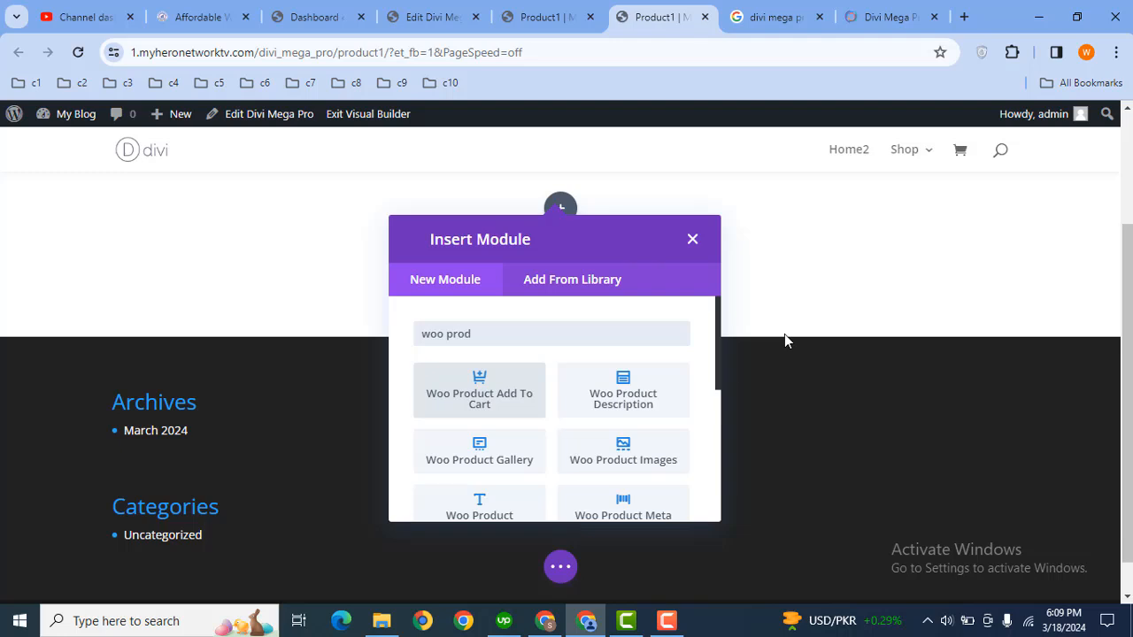
type("ucts")
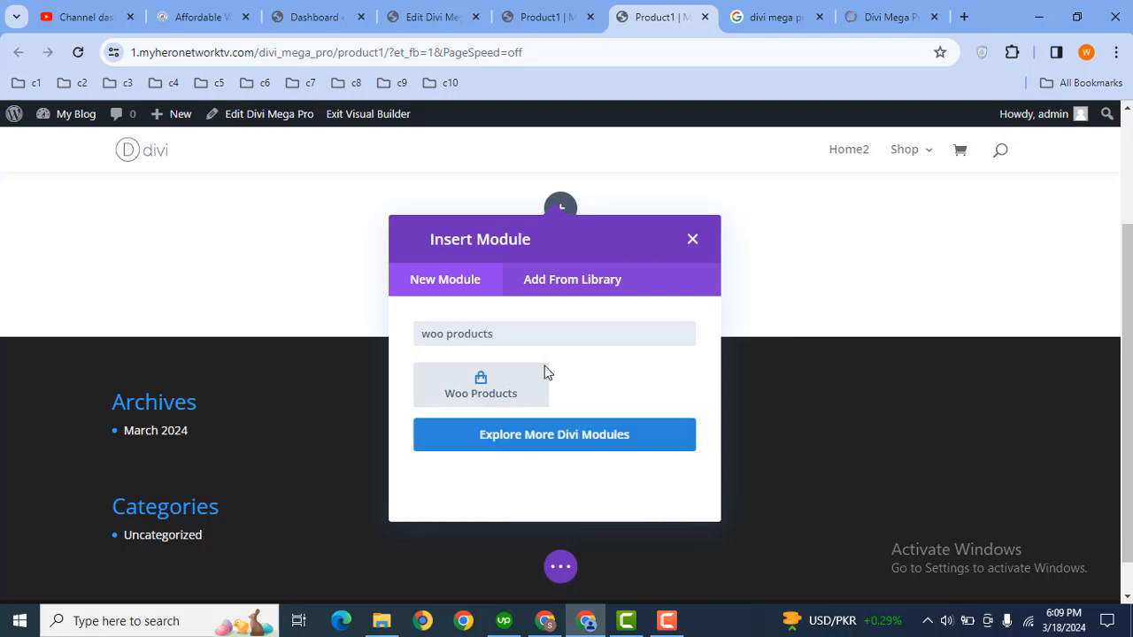
left_click(515, 385)
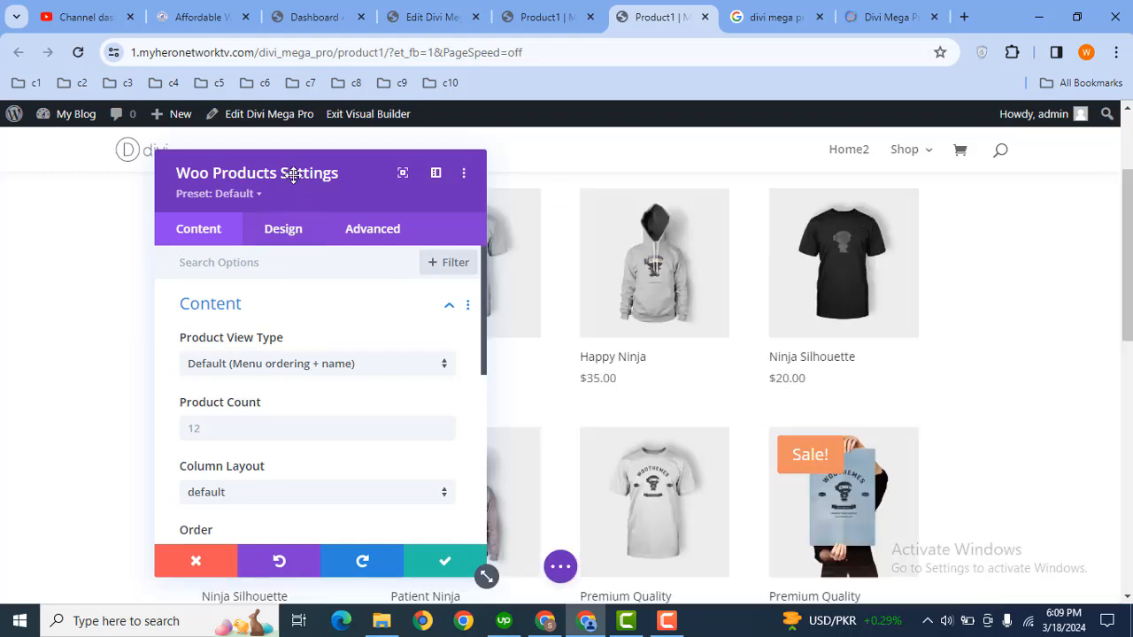
Step: Set the Woo Products module's column layout to 3 Columns and its product count to 3
left_click_drag(303, 157, 595, 157)
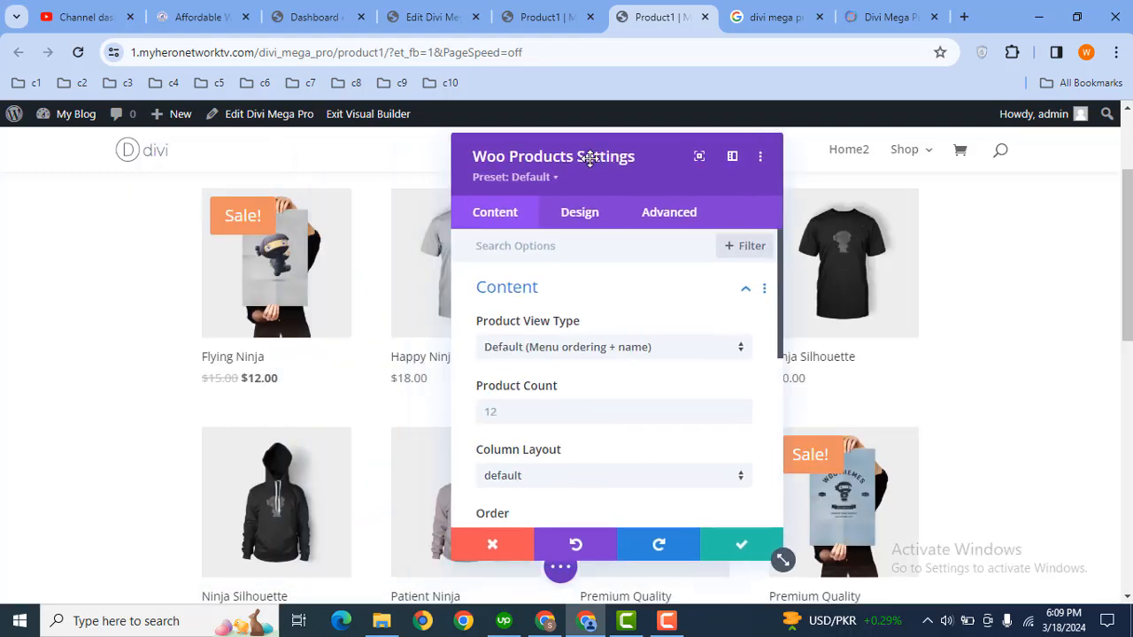
left_click_drag(1126, 227, 1126, 191)
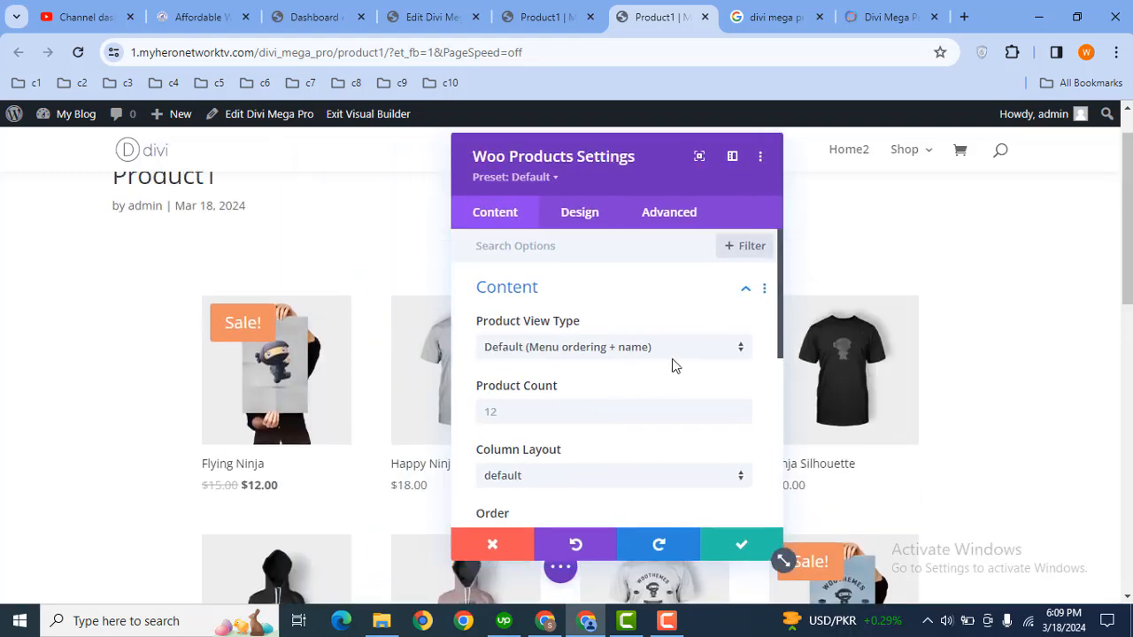
left_click_drag(783, 321, 780, 355)
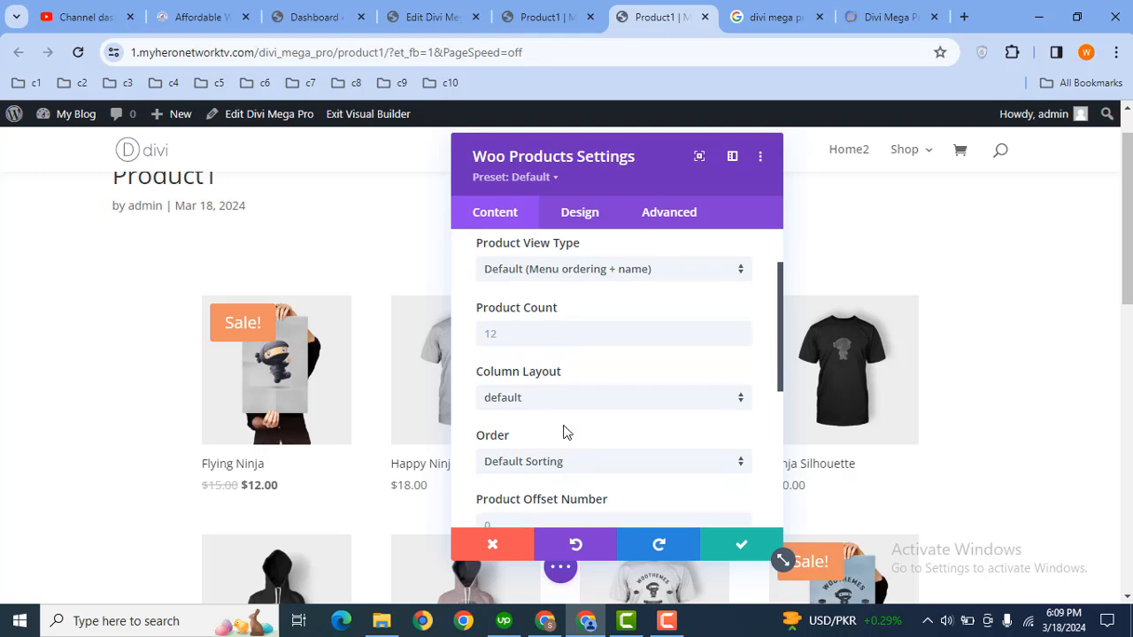
left_click(564, 397)
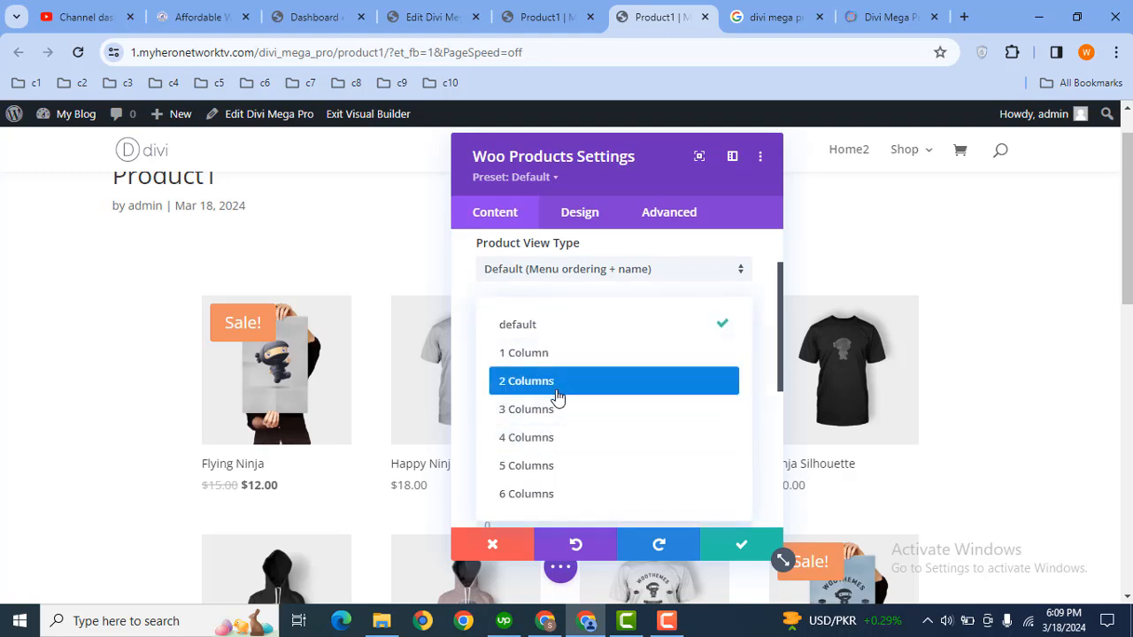
left_click(546, 410)
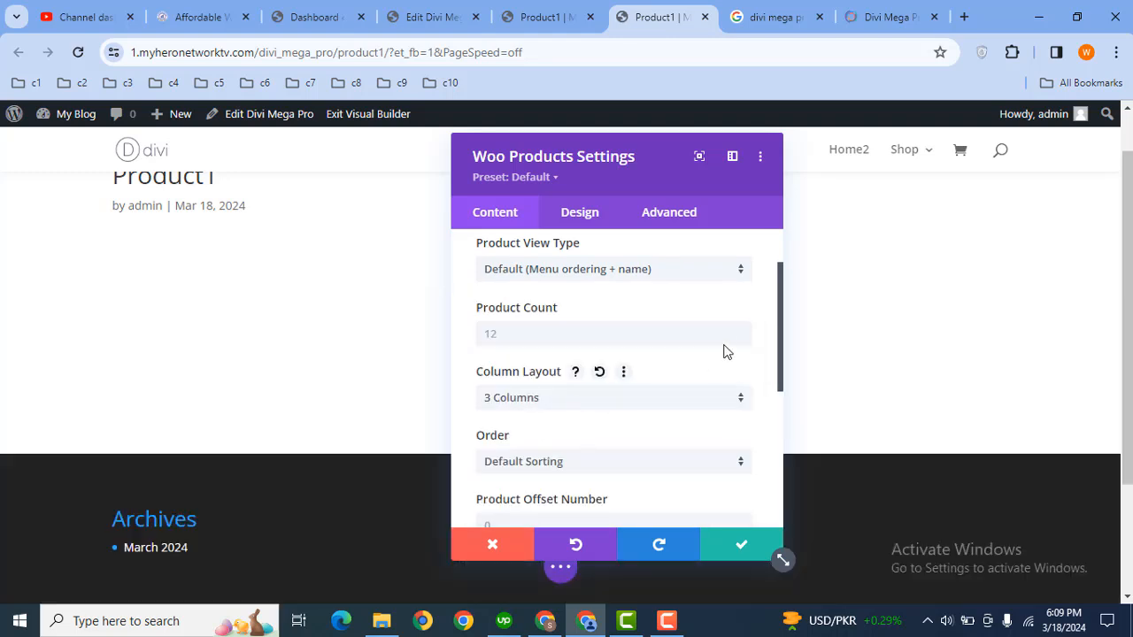
left_click(588, 340)
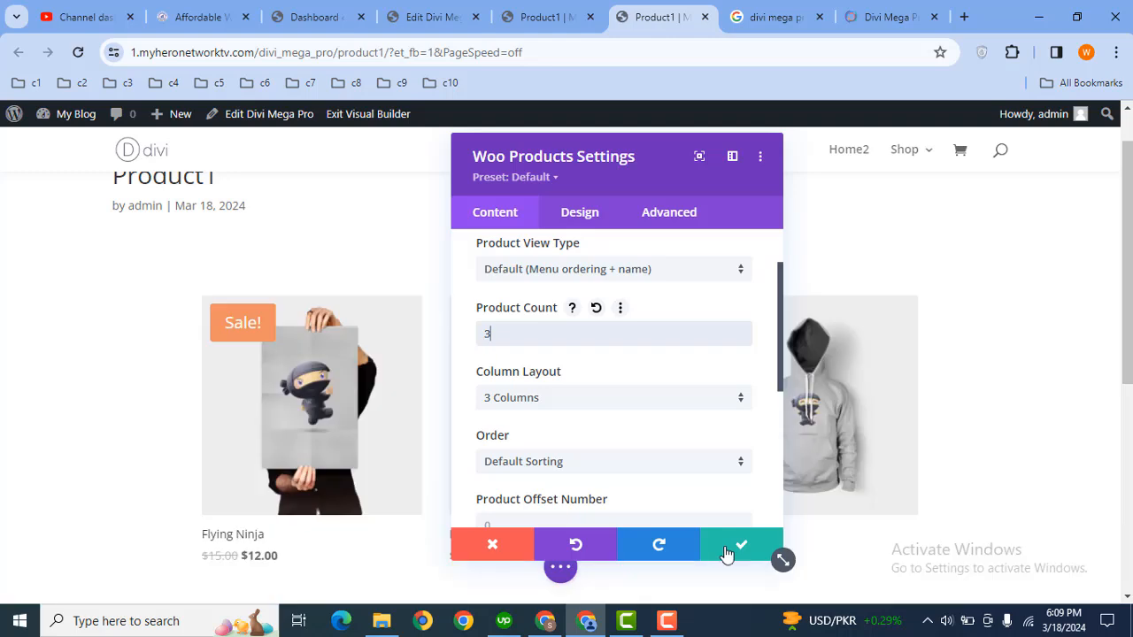
Step: Save the Woo Products module settings, set the section's linked top and bottom padding to 0px, and save the page
left_click(729, 546)
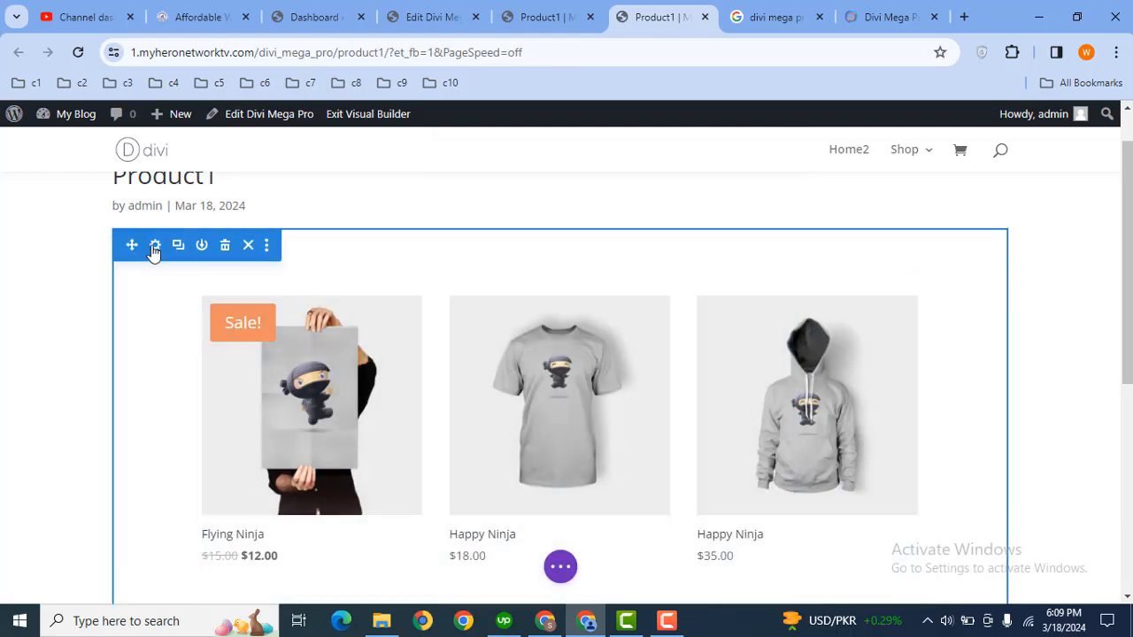
left_click(155, 247)
left_click(574, 214)
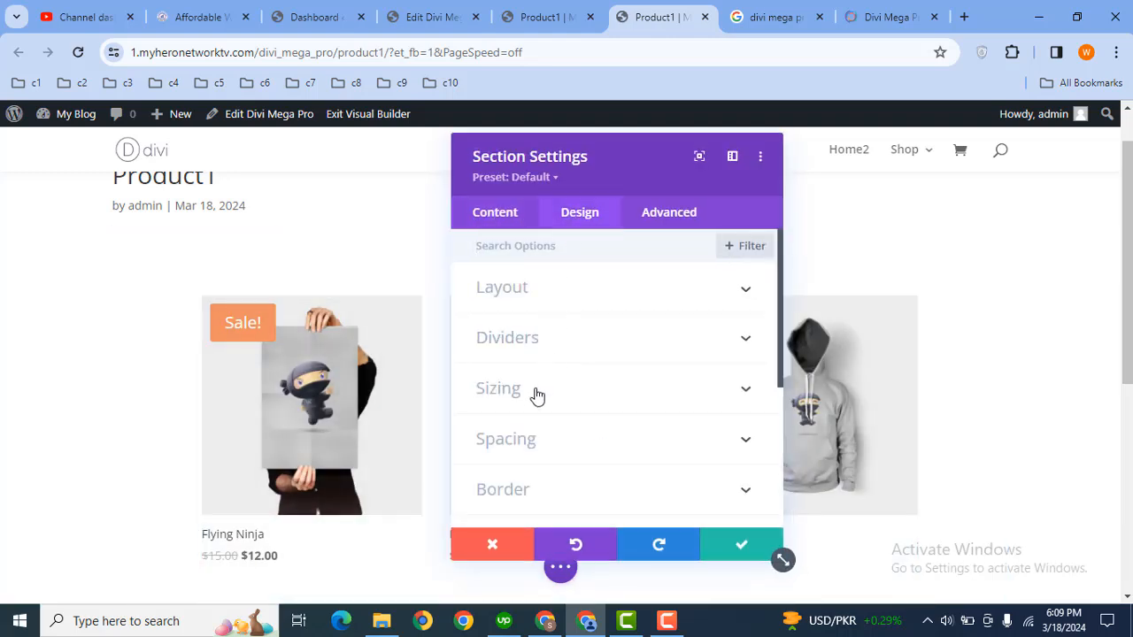
left_click(506, 437)
left_click(494, 399)
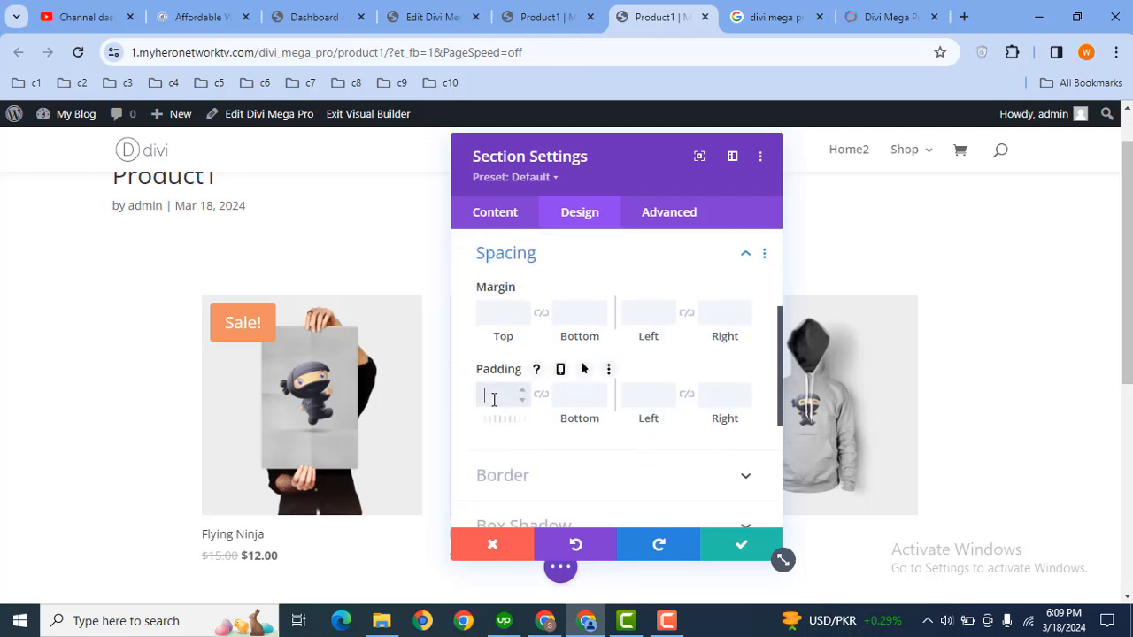
type("0")
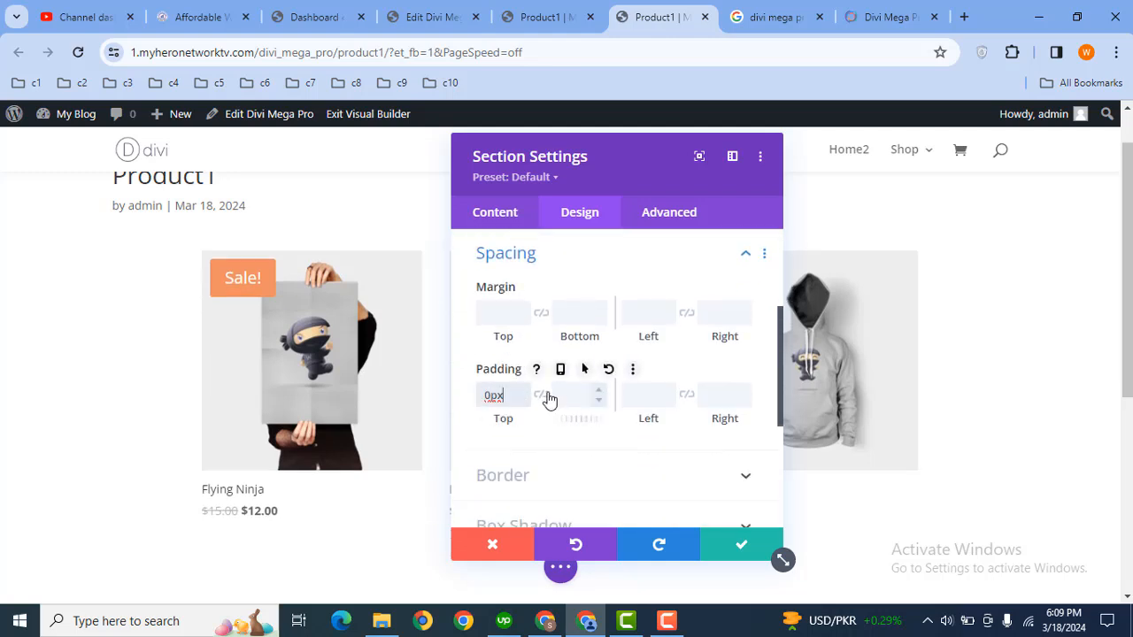
left_click(543, 396)
left_click(738, 546)
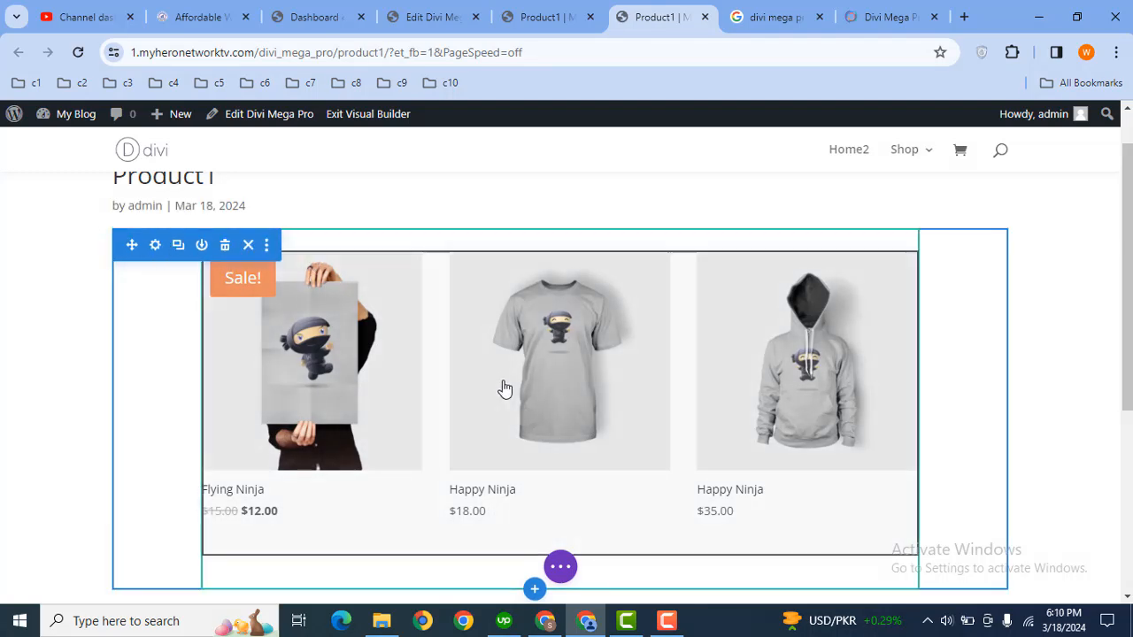
left_click(560, 566)
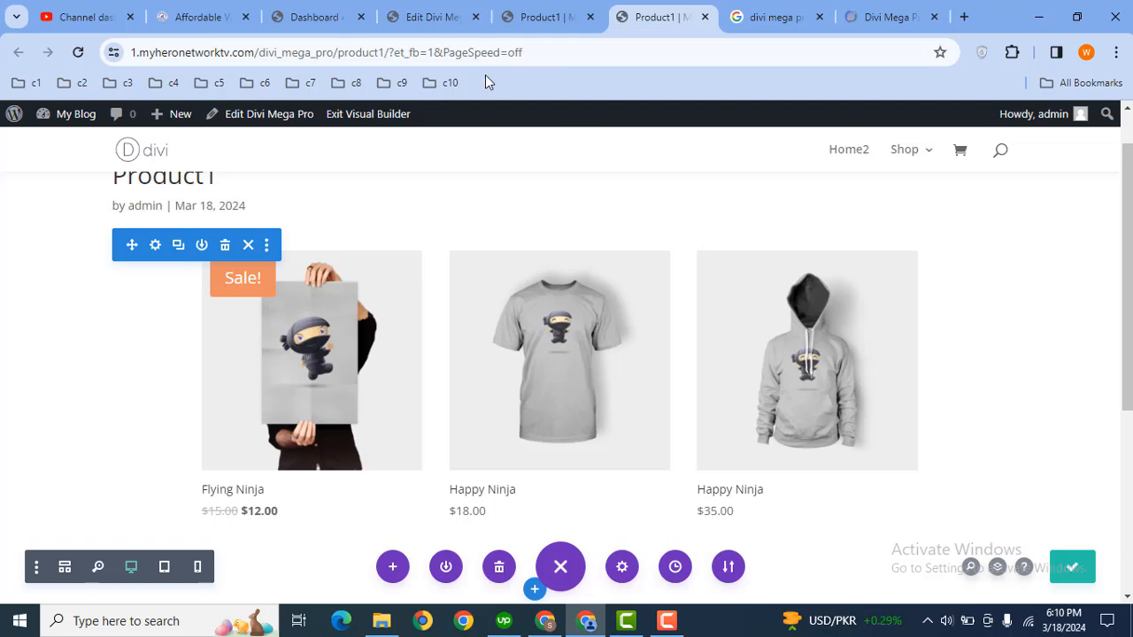
Step: Copy the Mega Pro unique class "divimegapro-205" from the Product1 item's edit page
left_click(542, 17)
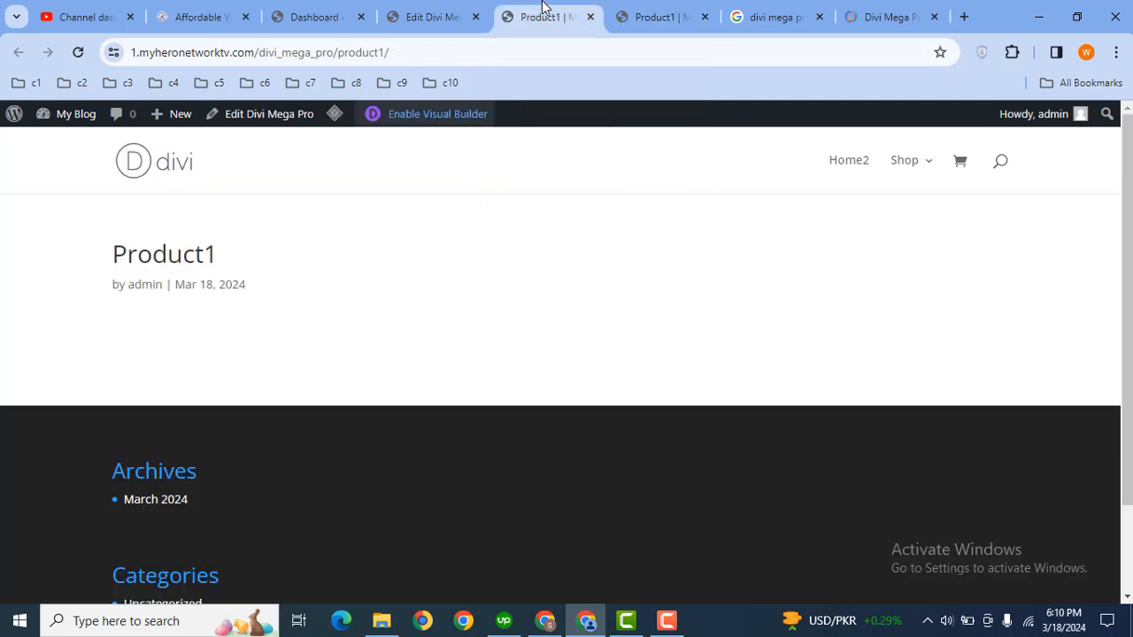
left_click(416, 14)
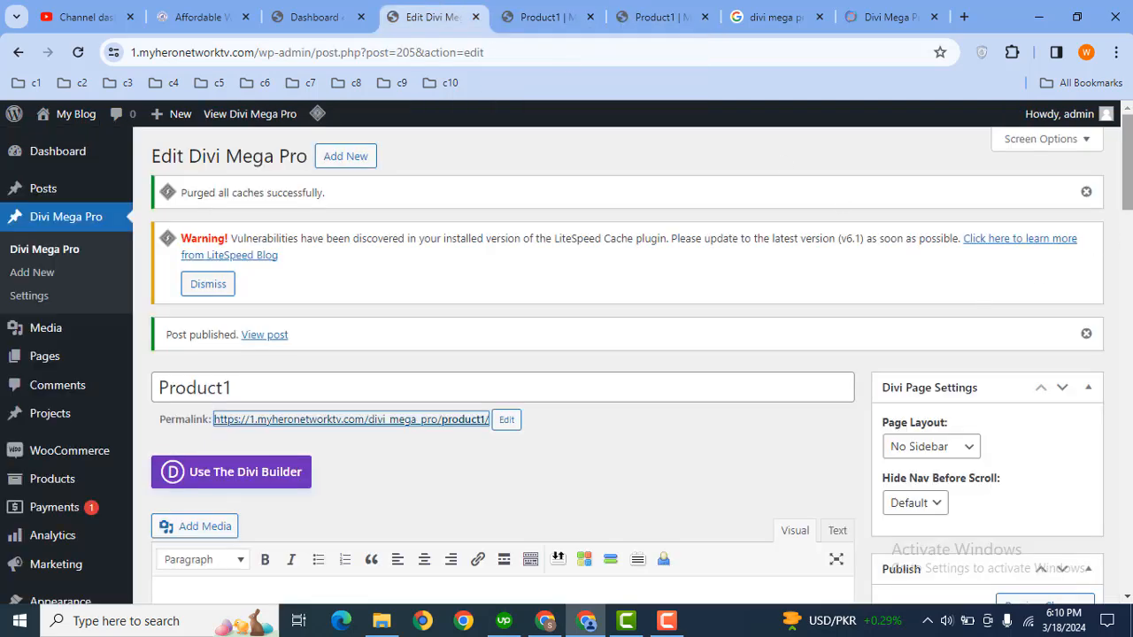
left_click_drag(1126, 208, 1126, 434)
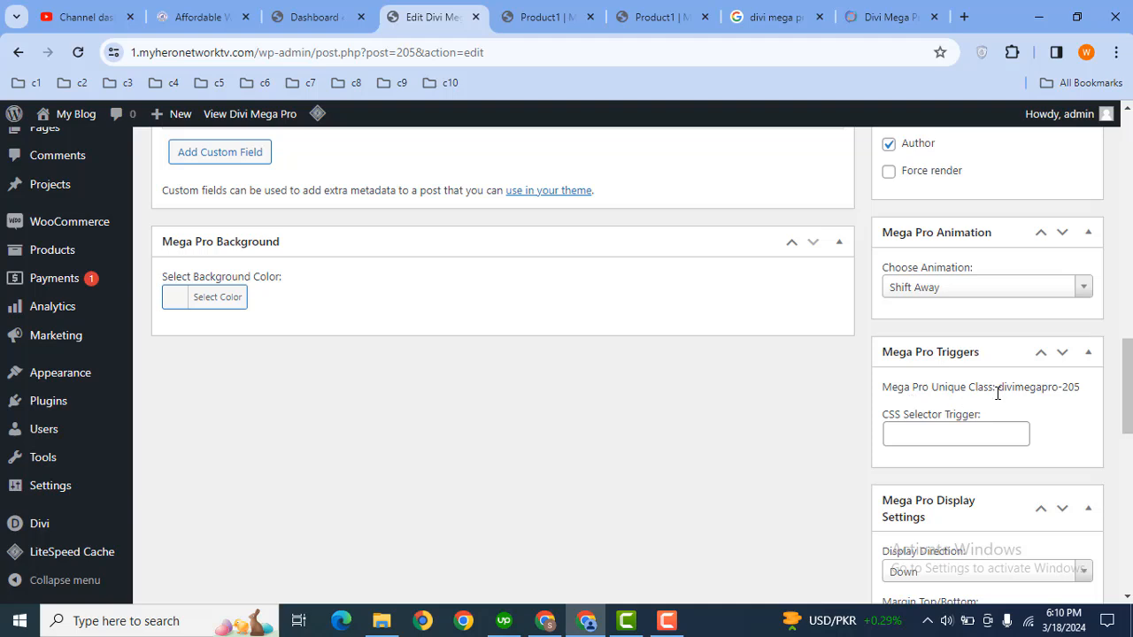
mouse_move(997, 390)
left_mouse_down()
mouse_move(1080, 388)
mouse_move(998, 391)
left_mouse_up()
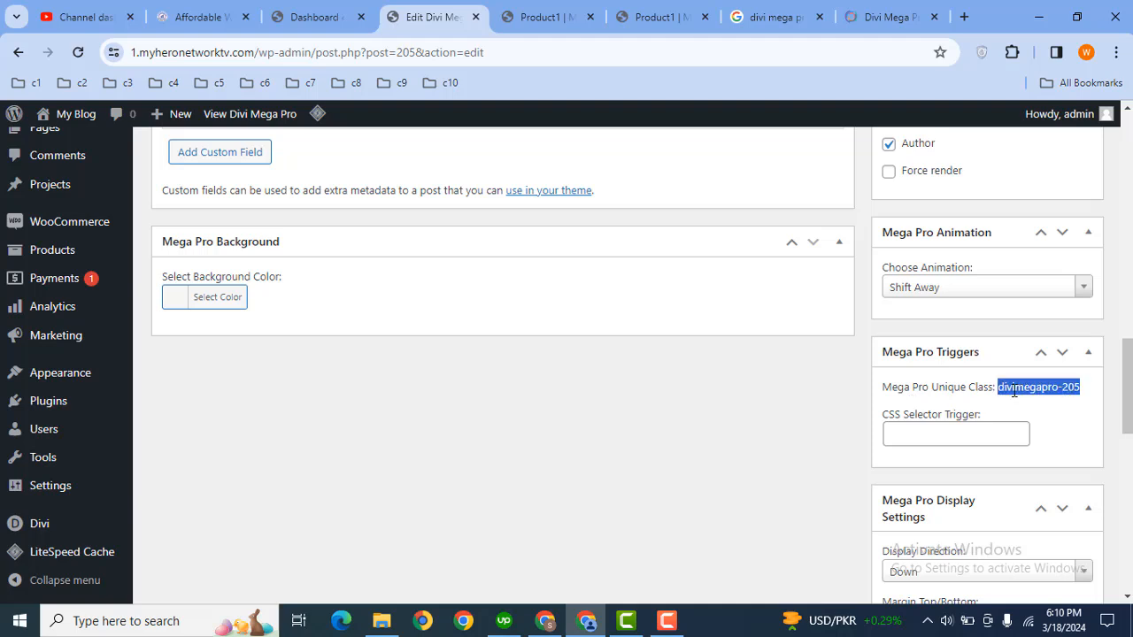
right_click(1009, 388)
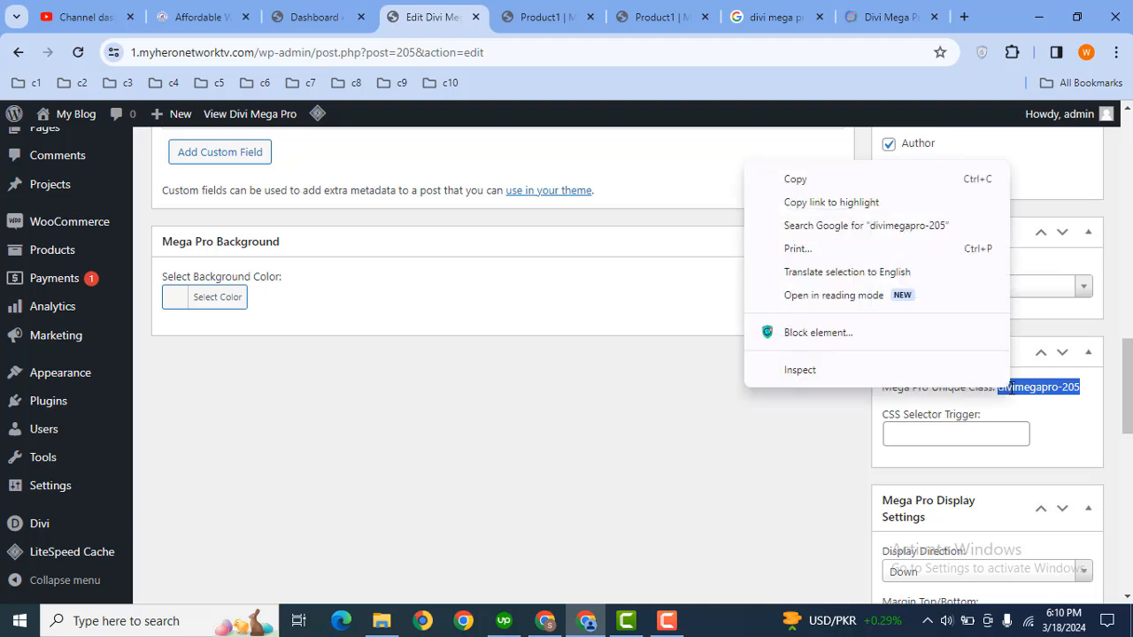
left_click(845, 182)
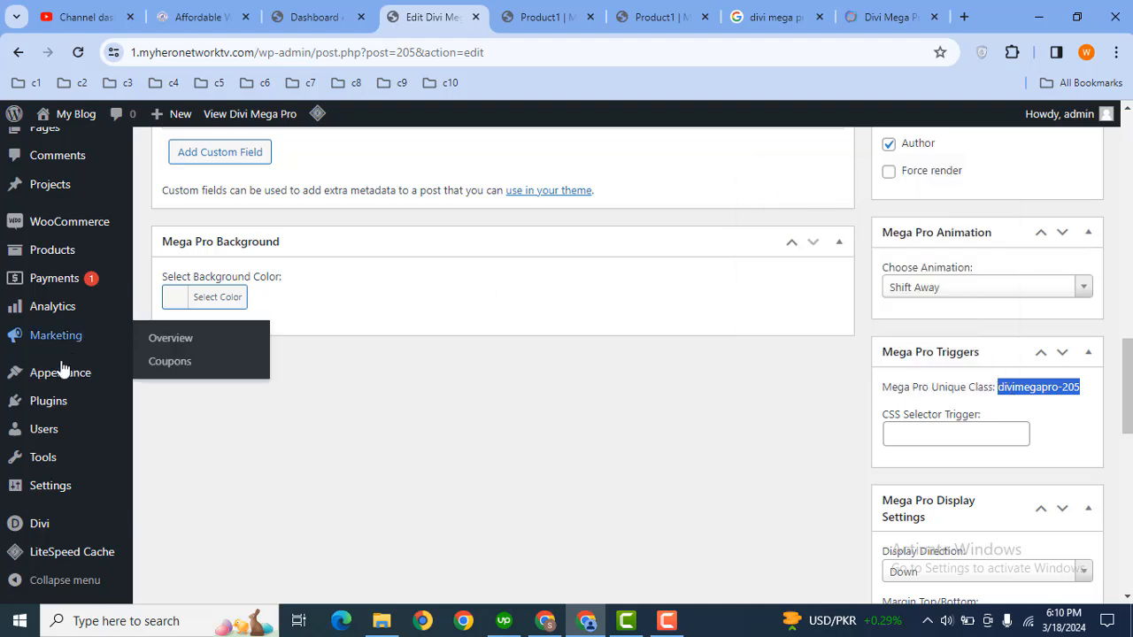
Step: Open the WordPress menu editor in a new browser tab and paste the copied class into the Shop item's CSS Classes
mouse_move(63, 374)
middle_click(179, 449)
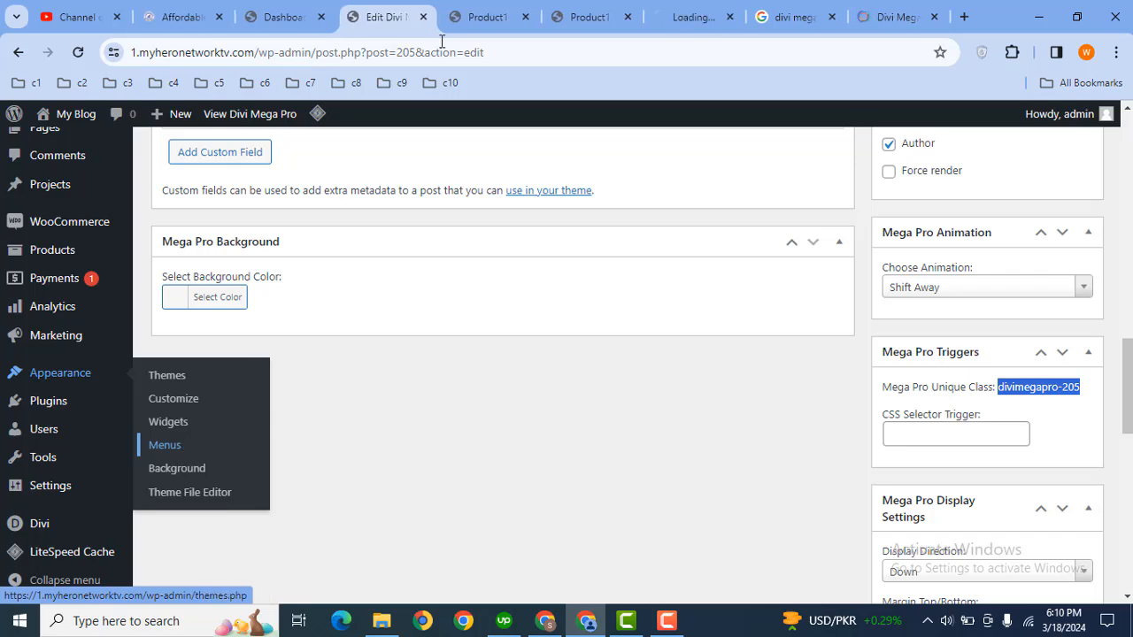
left_click(688, 8)
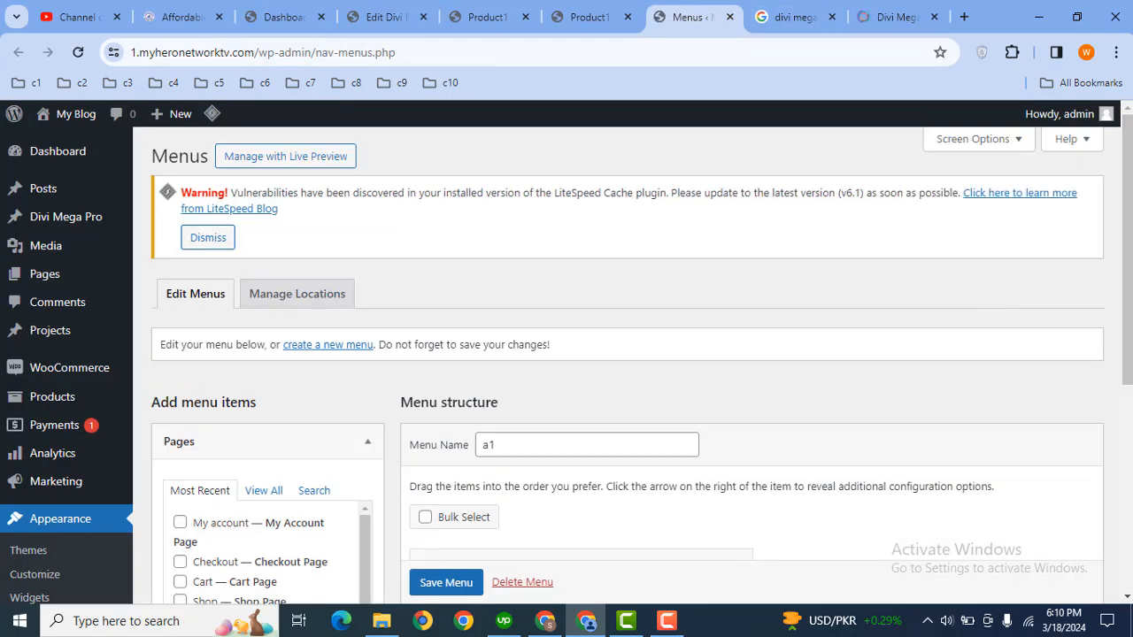
left_click_drag(1127, 272, 1124, 476)
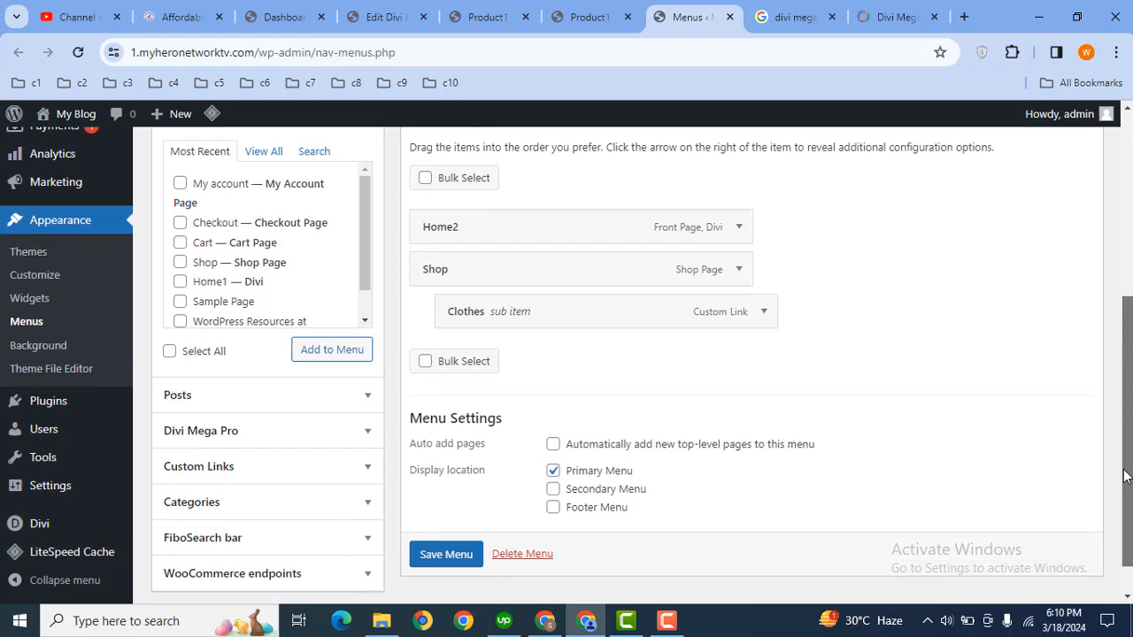
left_click(739, 272)
left_click(505, 372)
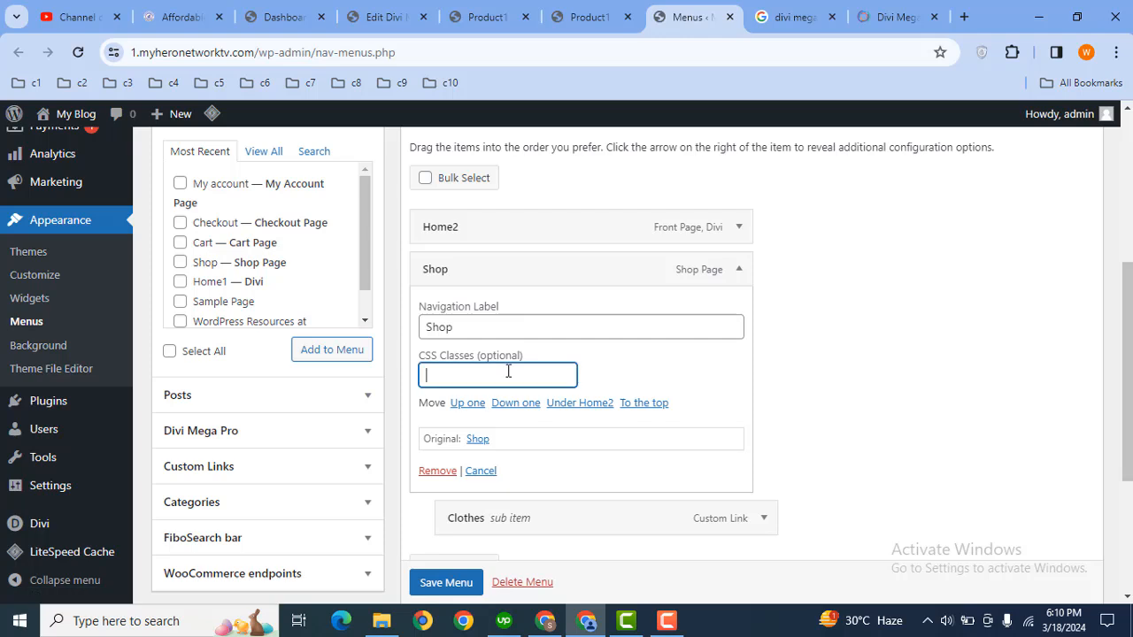
key("ctrl+v")
left_click(739, 270)
Step: Move the Clothes item out from under Shop to the top level and save the menu
left_click_drag(768, 314, 702, 354)
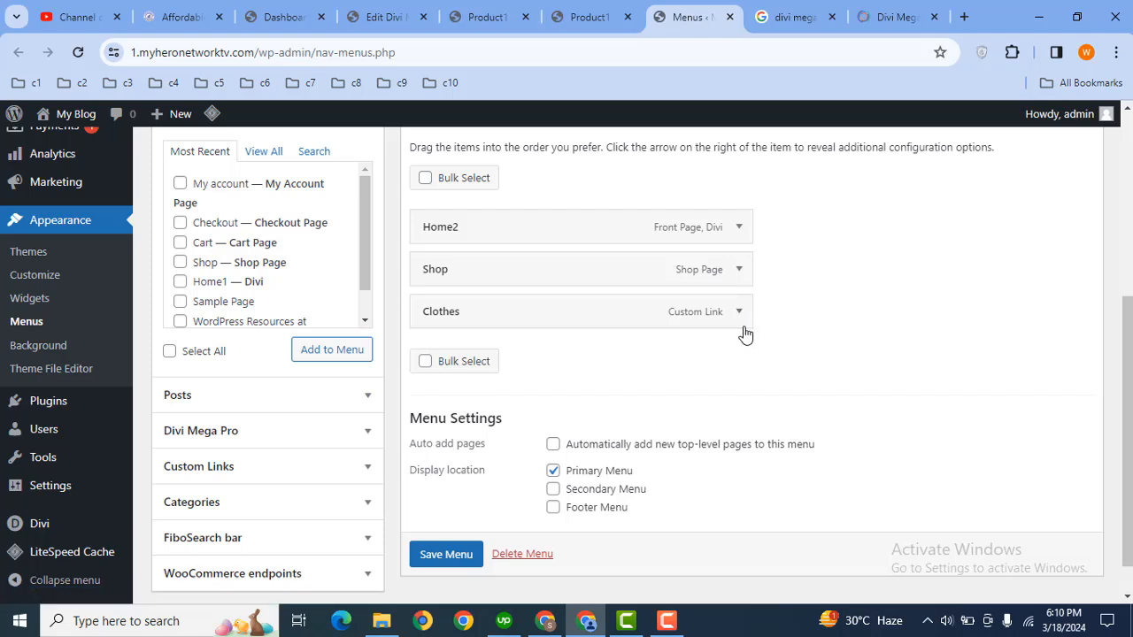
left_click(453, 554)
scroll(455, 556, "down", 1)
left_click(445, 535)
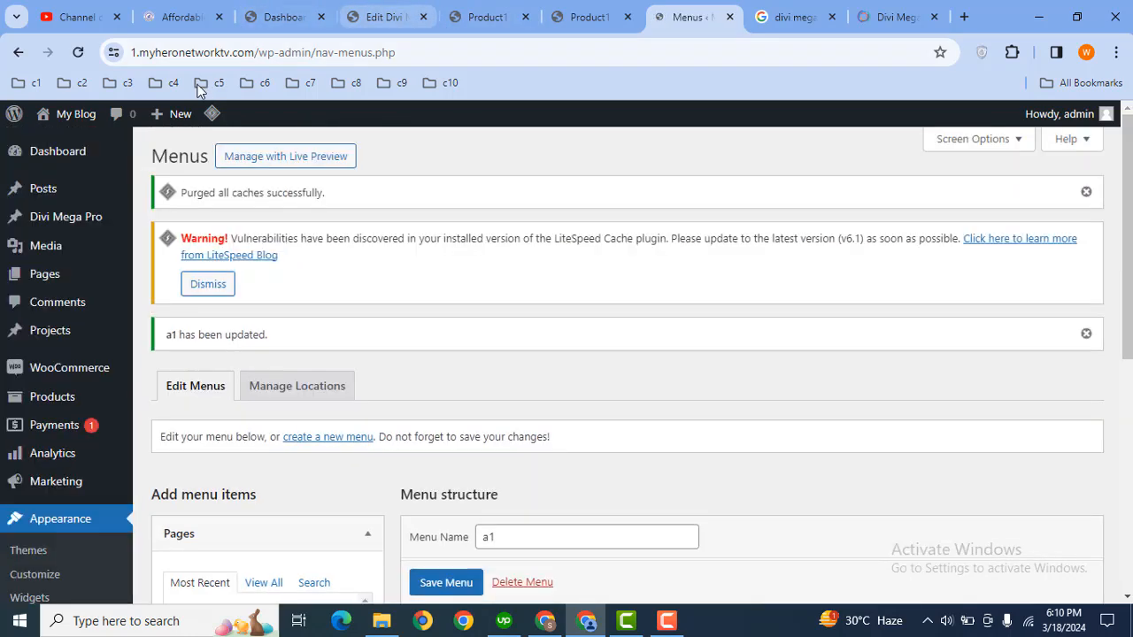
Step: Open the site's front page in a new browser tab and switch to it
mouse_move(36, 117)
middle_click(69, 121)
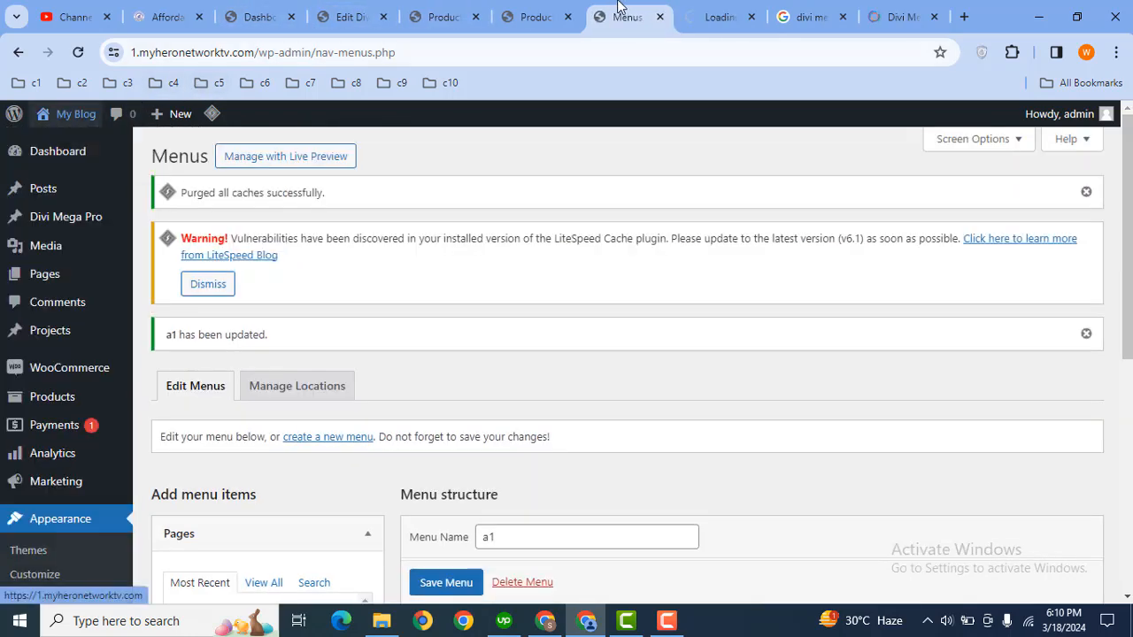
left_click(699, 11)
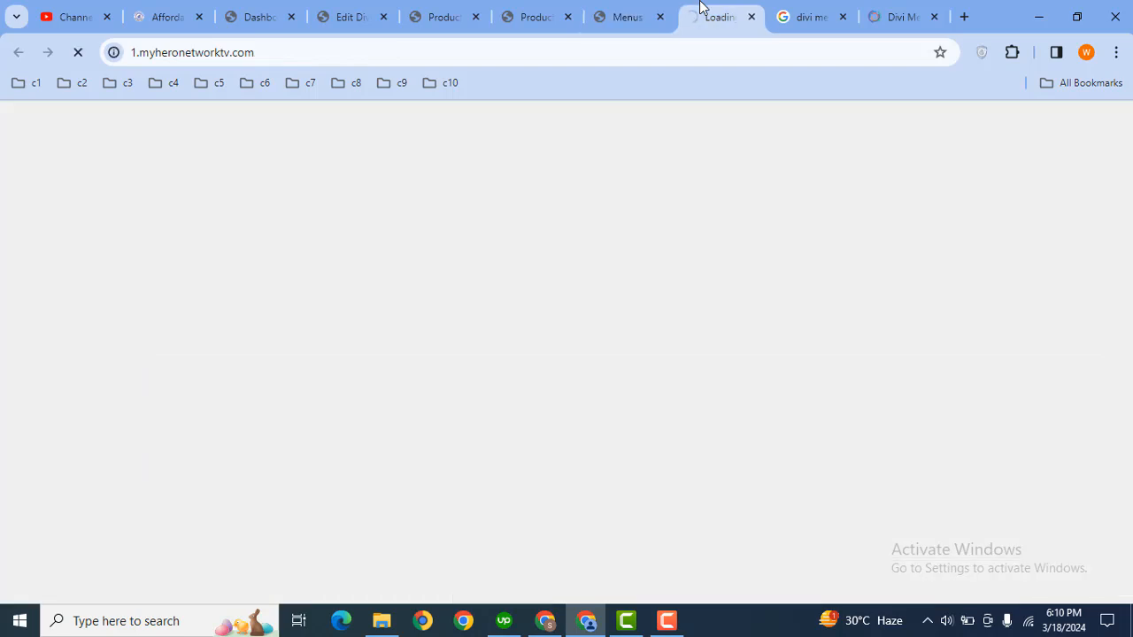